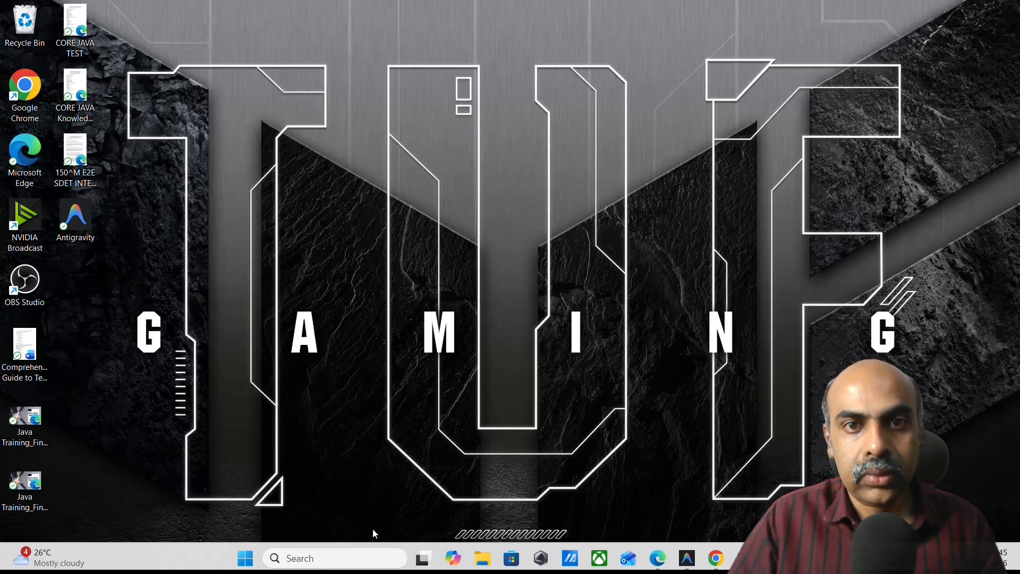
Open Command Prompt, check for an existing Java installation with java -version, and minimize the window.
click(362, 559)
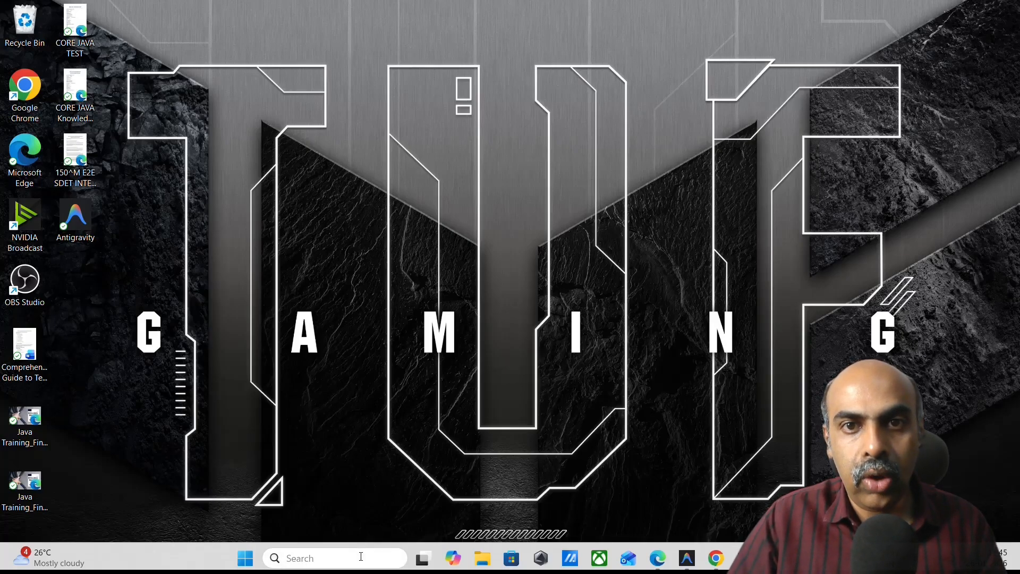
text(cm)
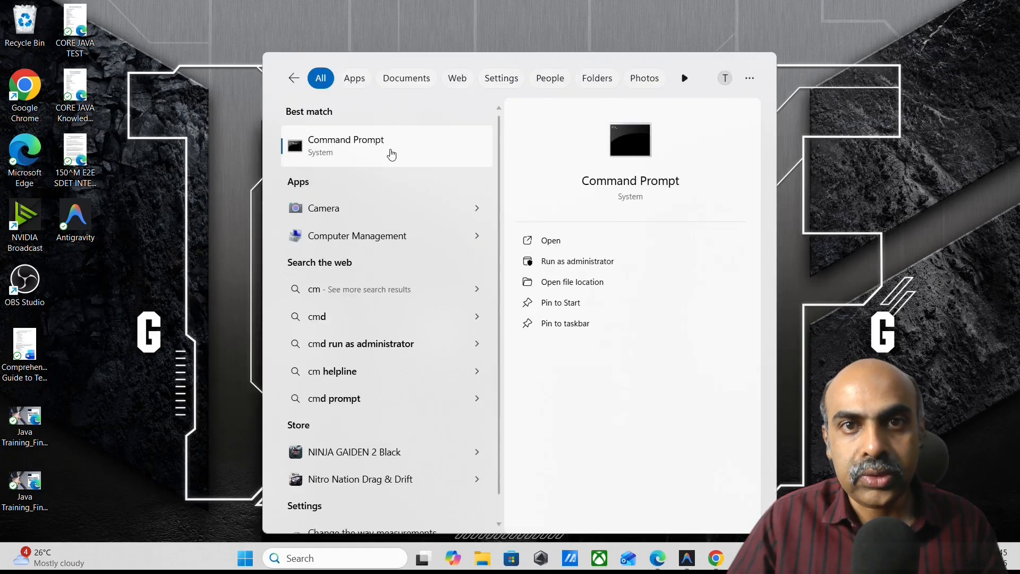
click(390, 151)
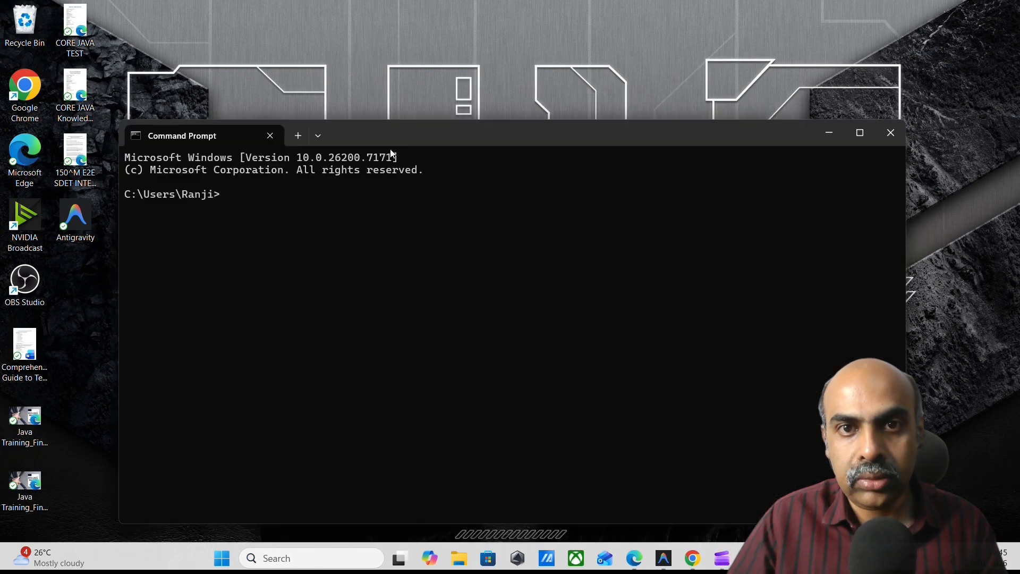
text(java)
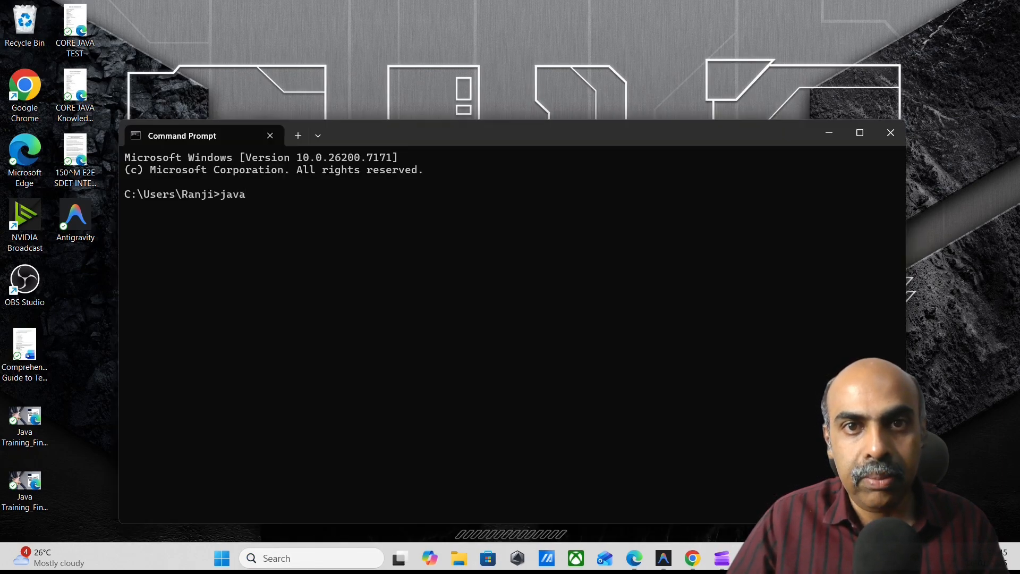
text( -version)
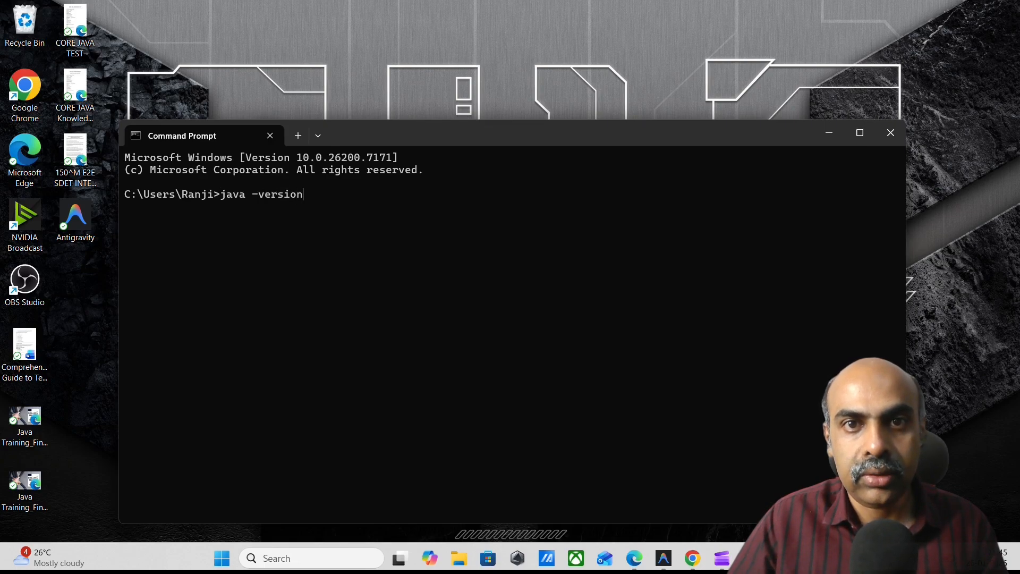
key(Return)
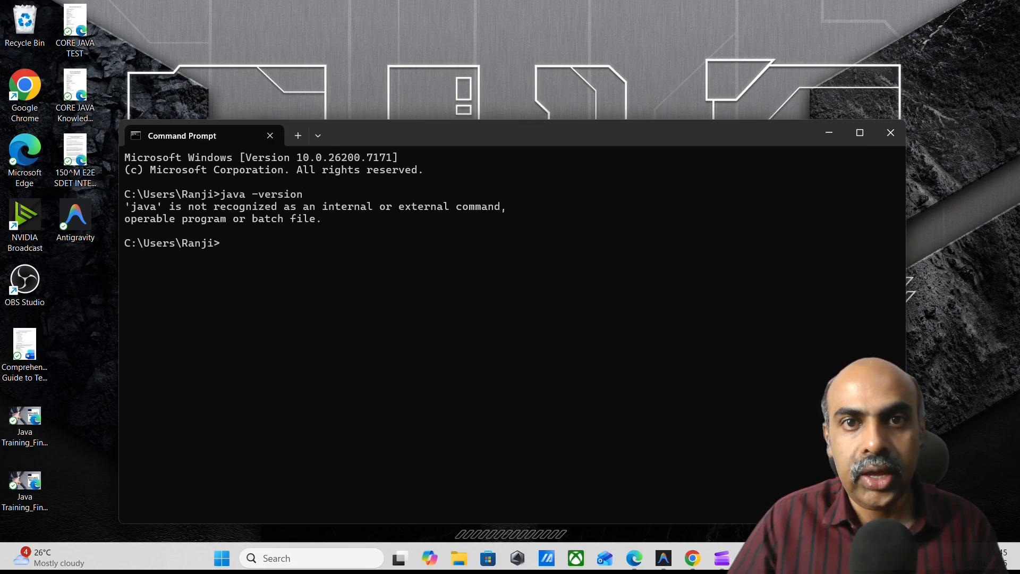
drag(121, 181, 284, 256)
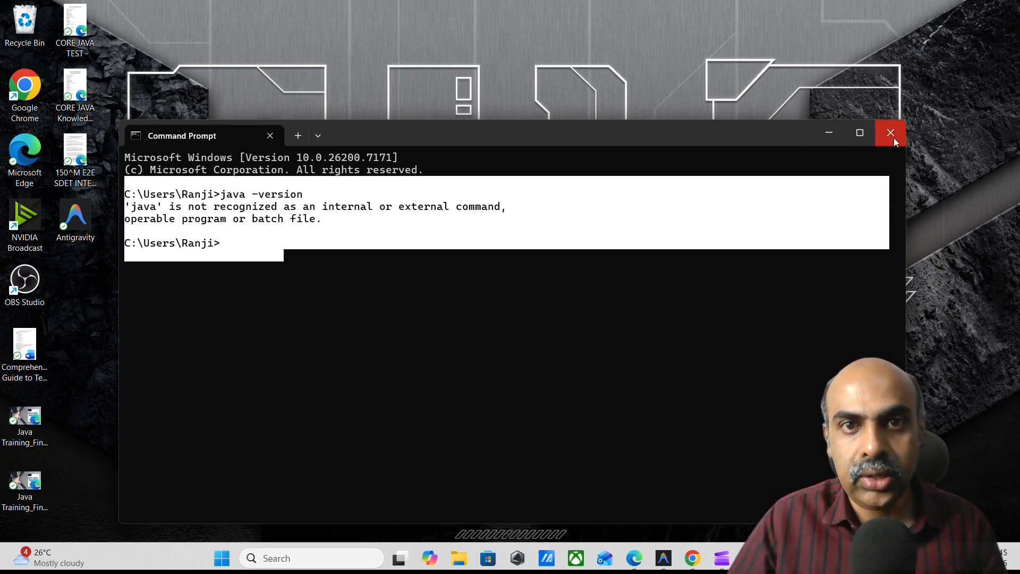
click(833, 136)
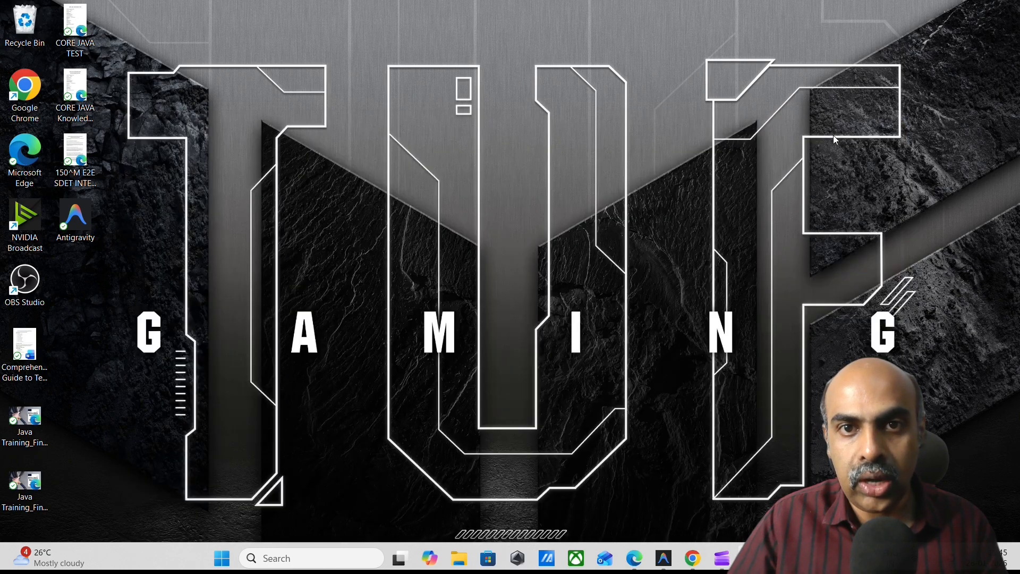
Open Google Chrome, search for "java jdk download", and open Oracle's Java Downloads page.
click(351, 562)
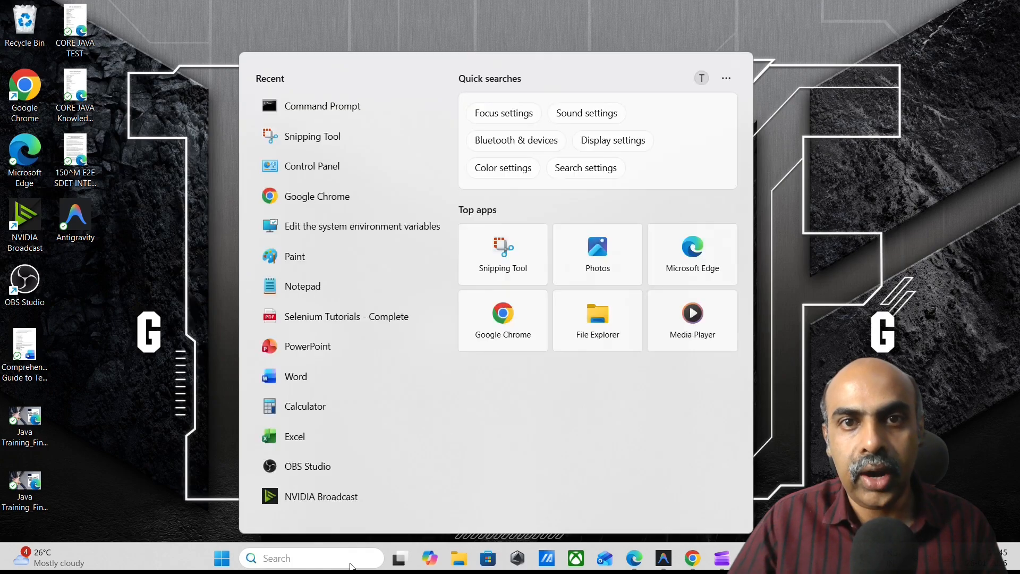
click(502, 316)
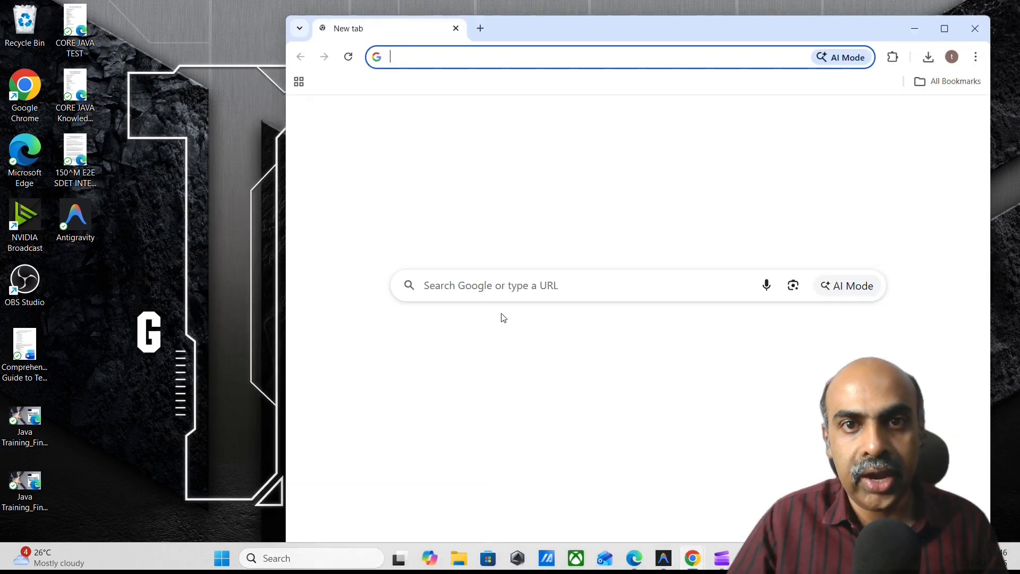
double_click(663, 31)
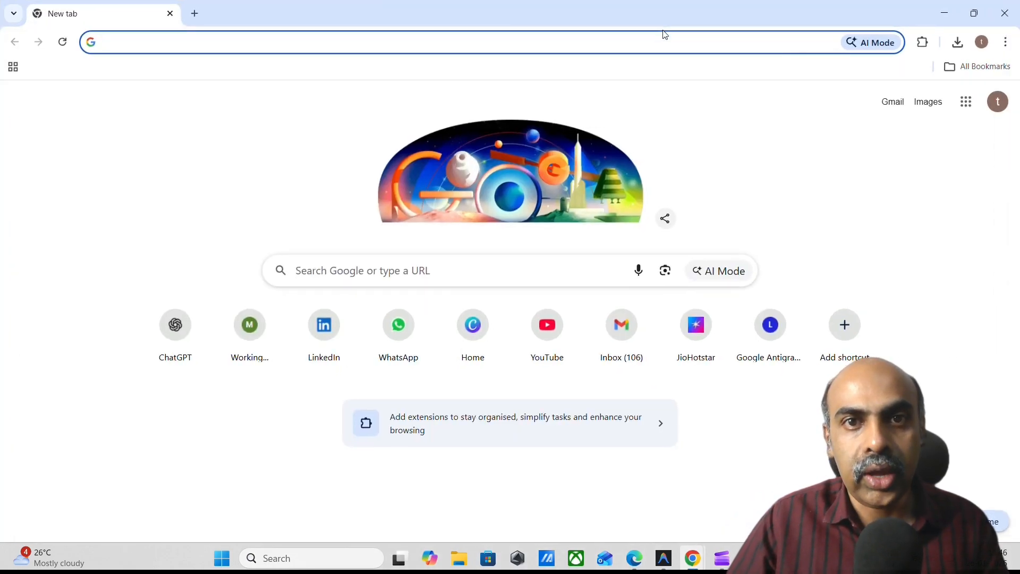
text(java)
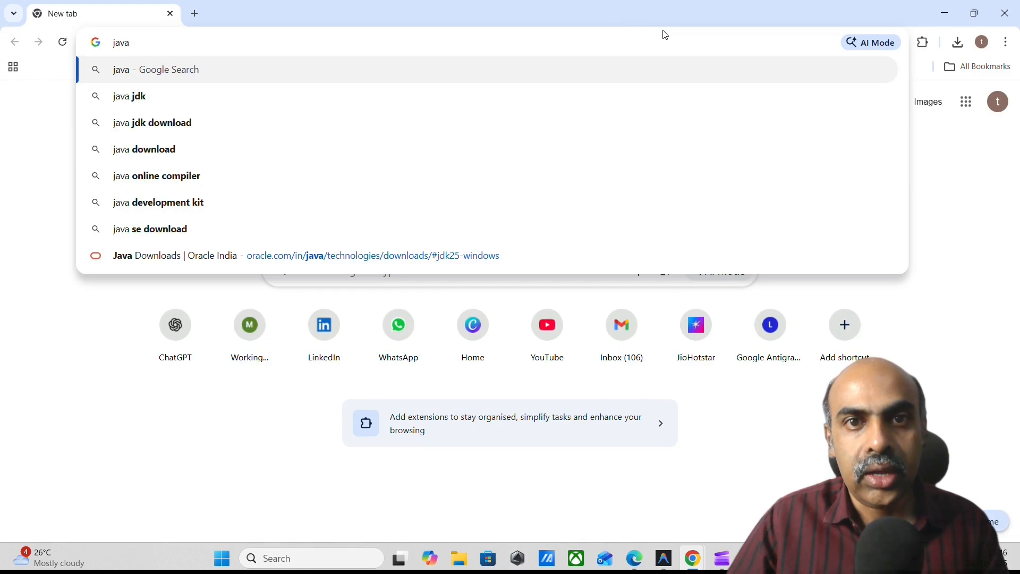
key(Down)
key(Down)
key(Return)
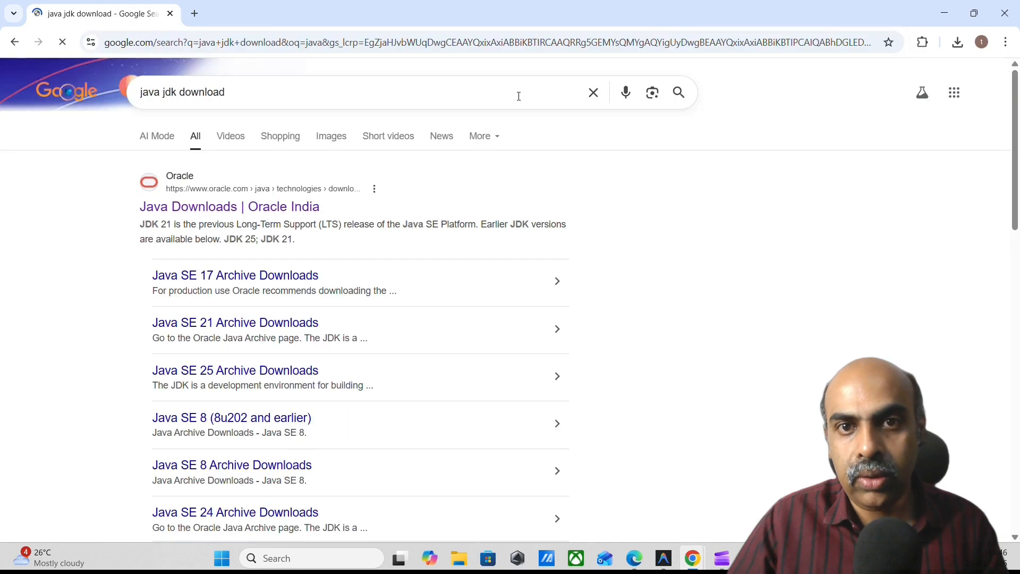
click(262, 216)
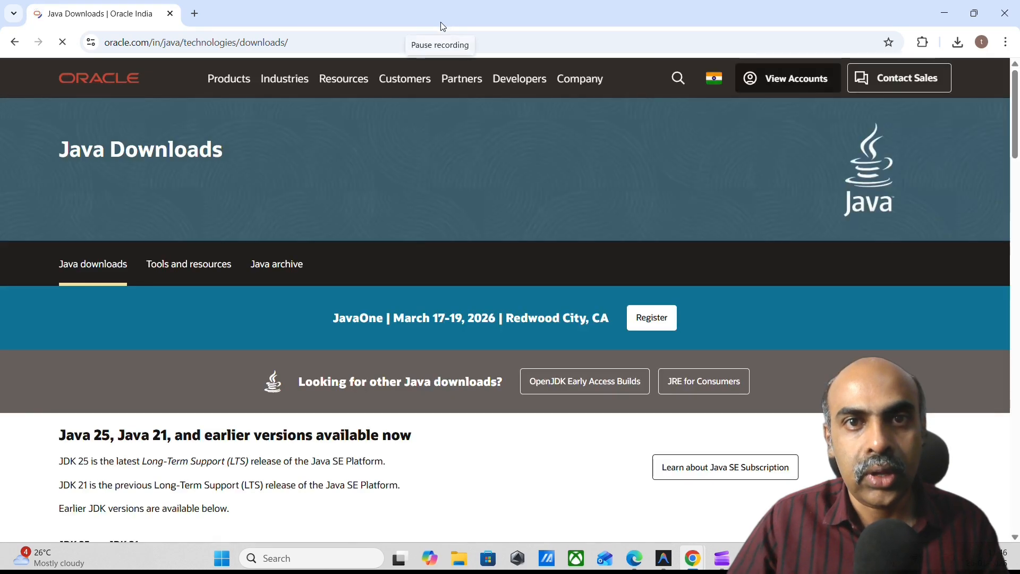
Download the JDK 25 x64 Installer (jdk-25_windows-x64_bin.exe) for Windows.
scroll(310, 228, down, 2)
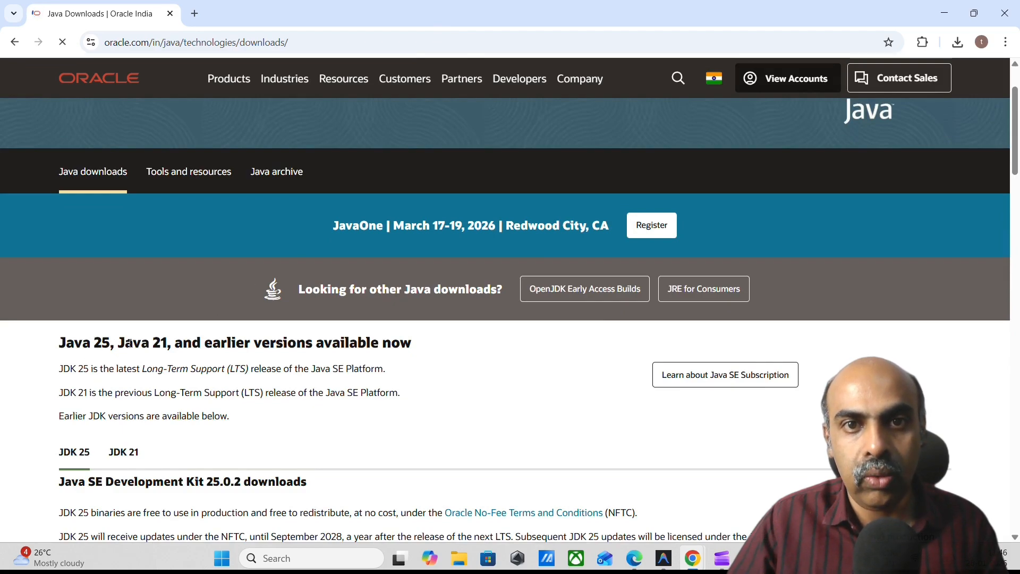
scroll(134, 343, down, 1)
scroll(130, 343, down, 1)
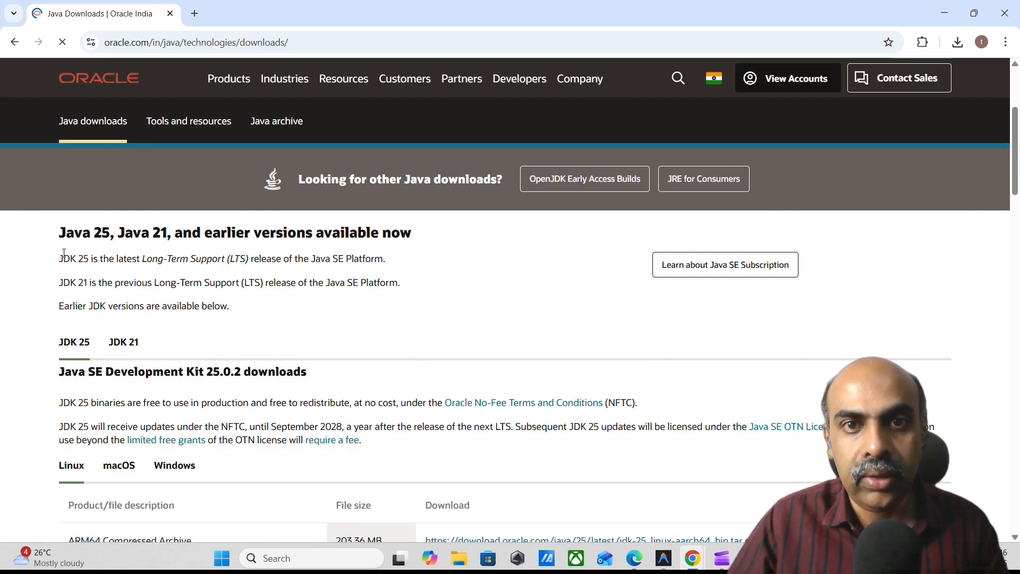
drag(59, 259, 387, 259)
drag(59, 282, 419, 287)
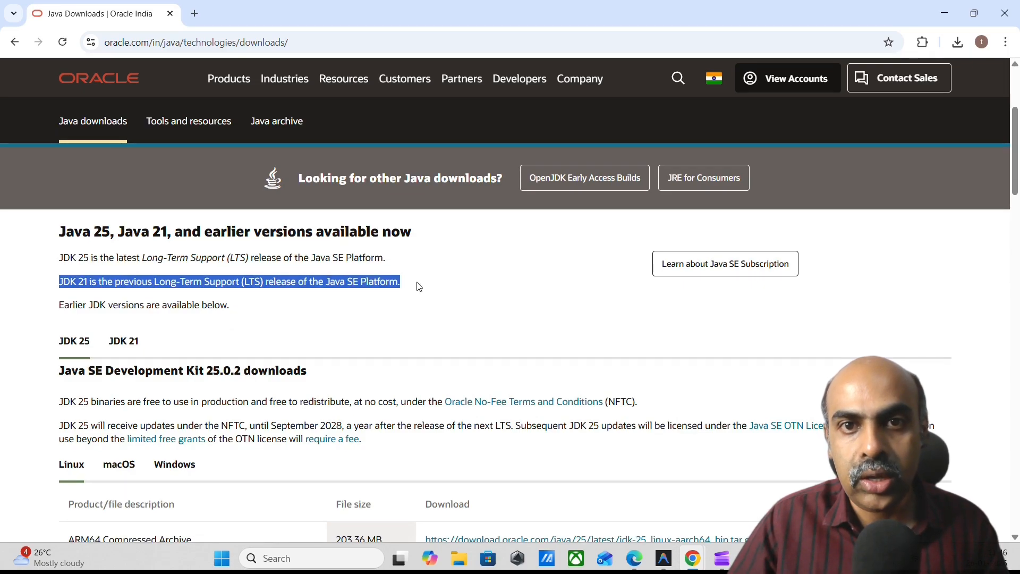
scroll(418, 285, down, 2)
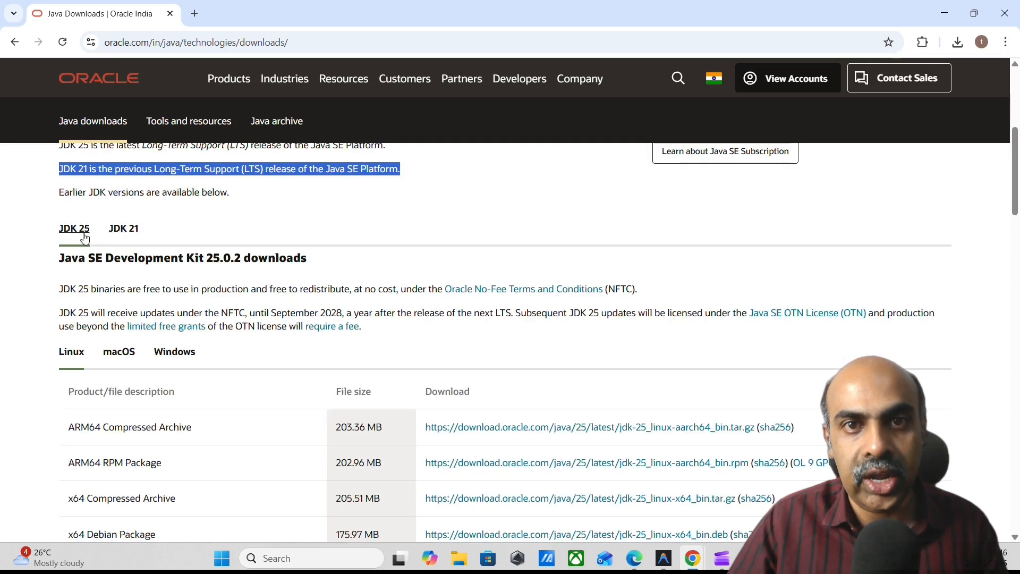
click(171, 351)
scroll(170, 361, down, 3)
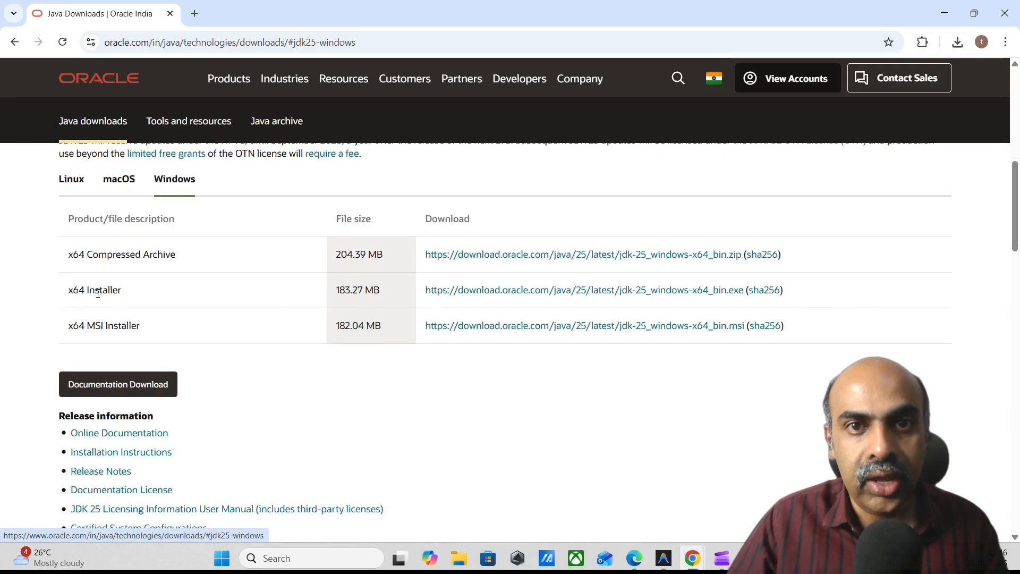
click(464, 297)
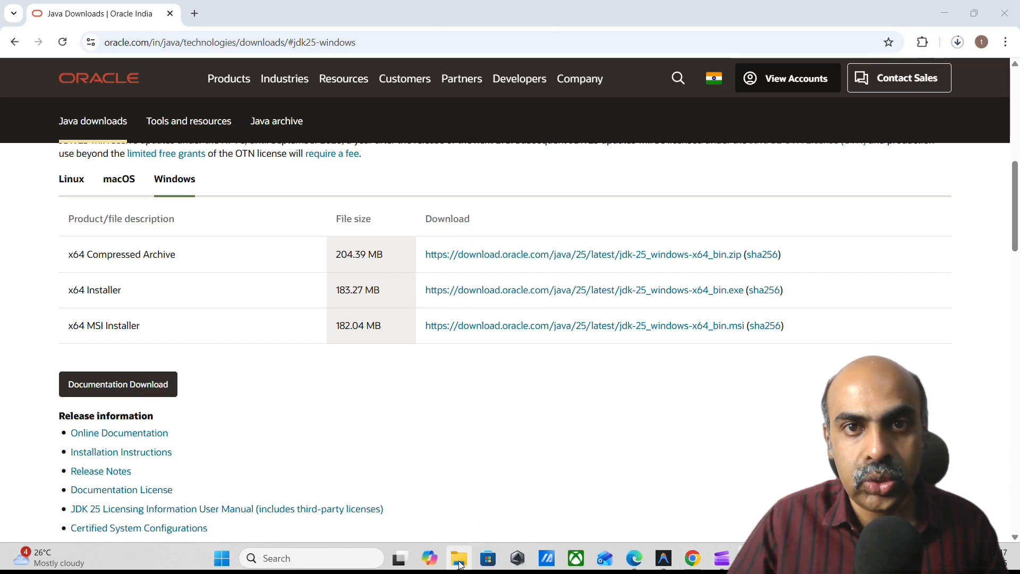
Run the jdk-25_windows-x64_bin installer from the Downloads folder and install the JDK to the default destination folder.
mouse_move(460, 561)
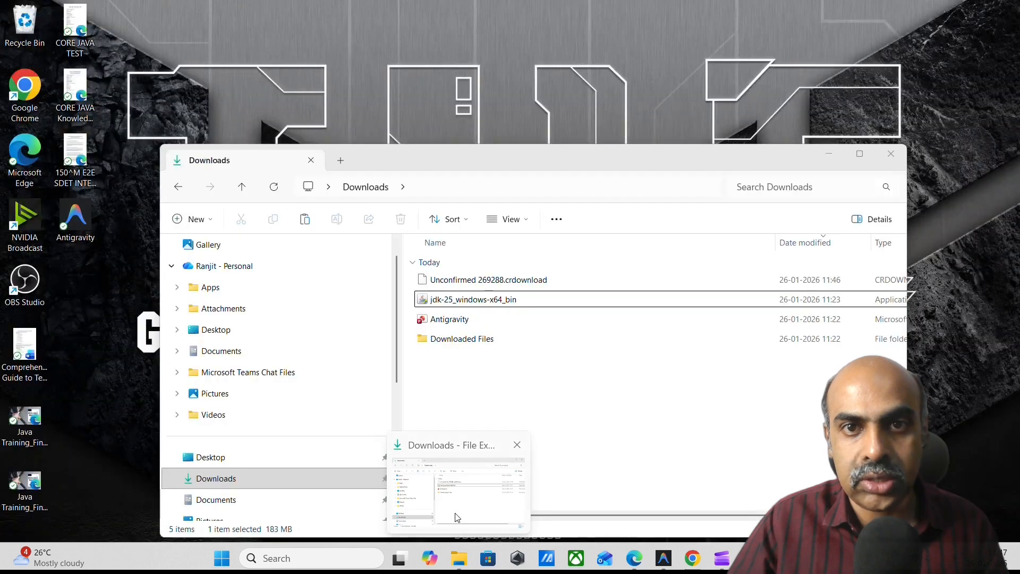
click(460, 494)
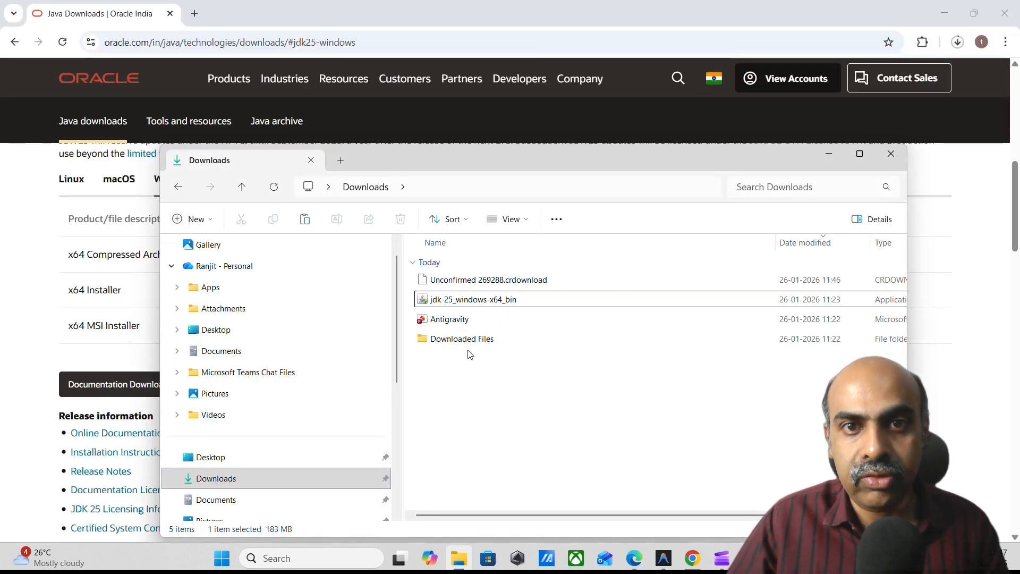
click(471, 299)
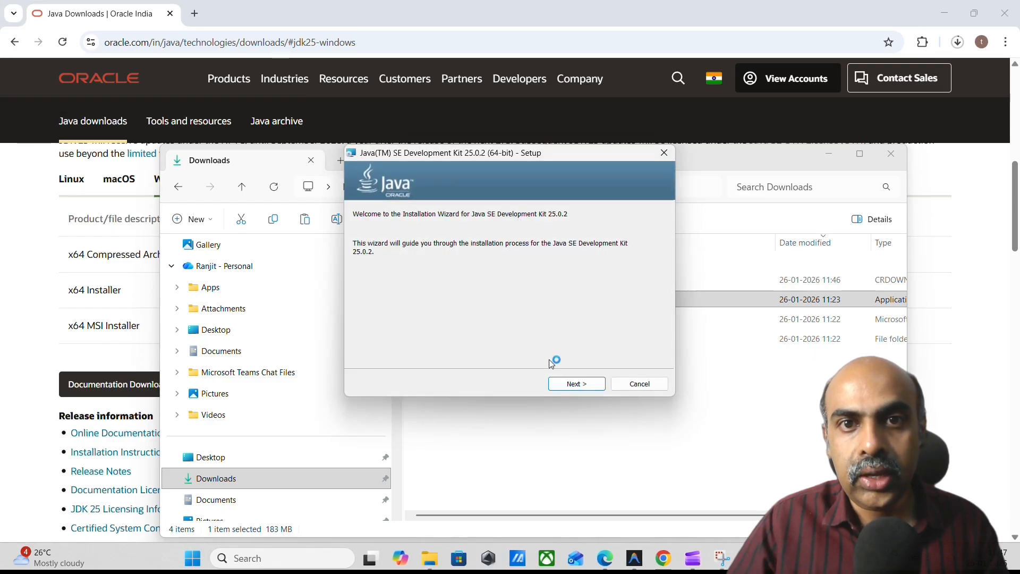
click(571, 386)
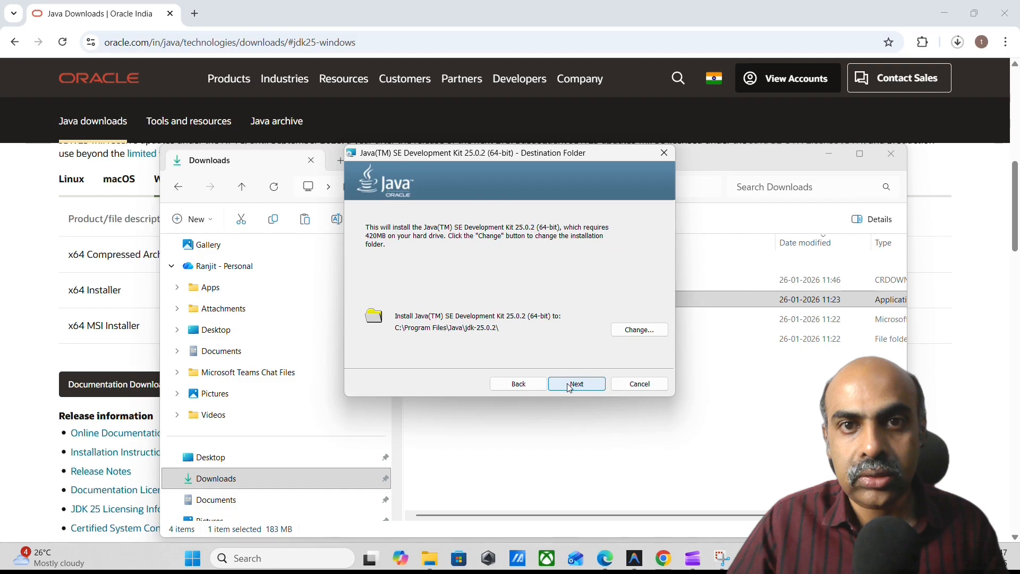
click(570, 386)
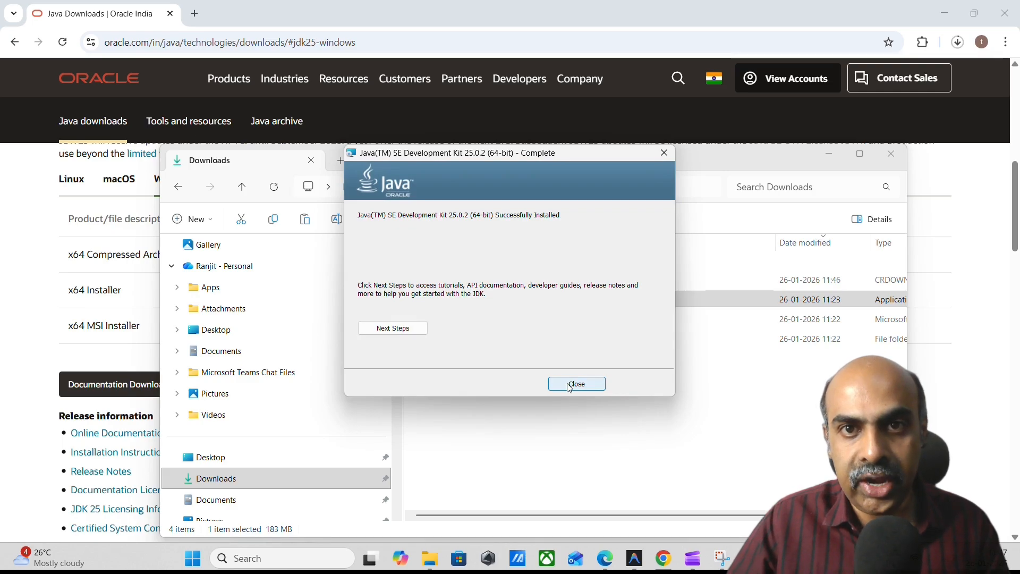
click(570, 387)
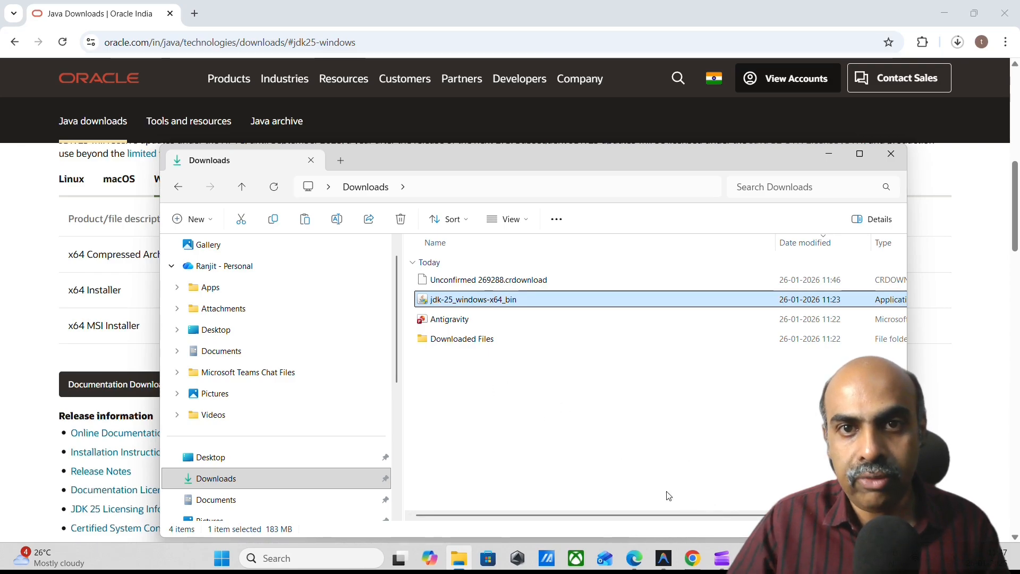
Switch back to the already open Command Prompt, run java -version again, and close that window.
click(751, 557)
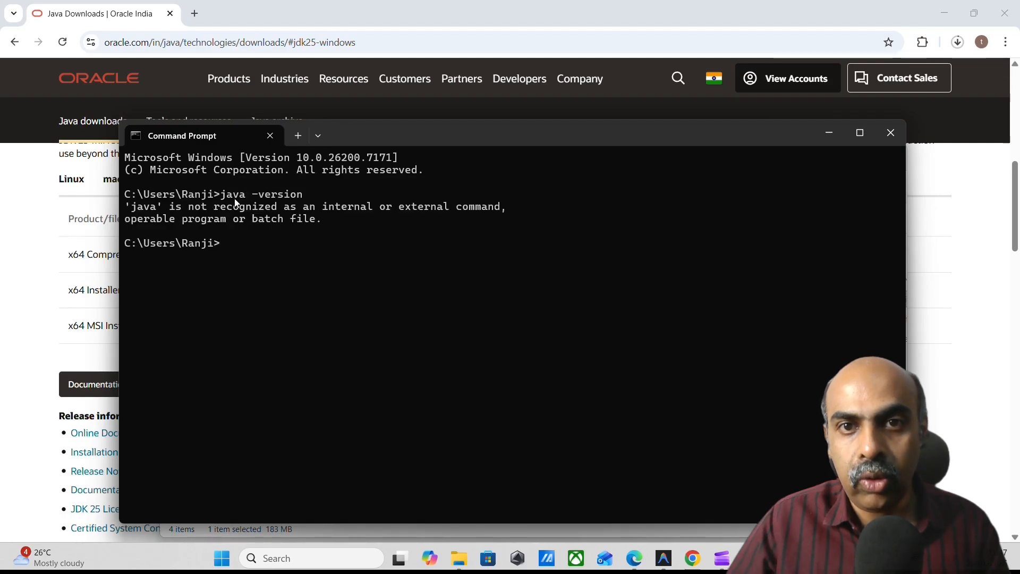
text(java)
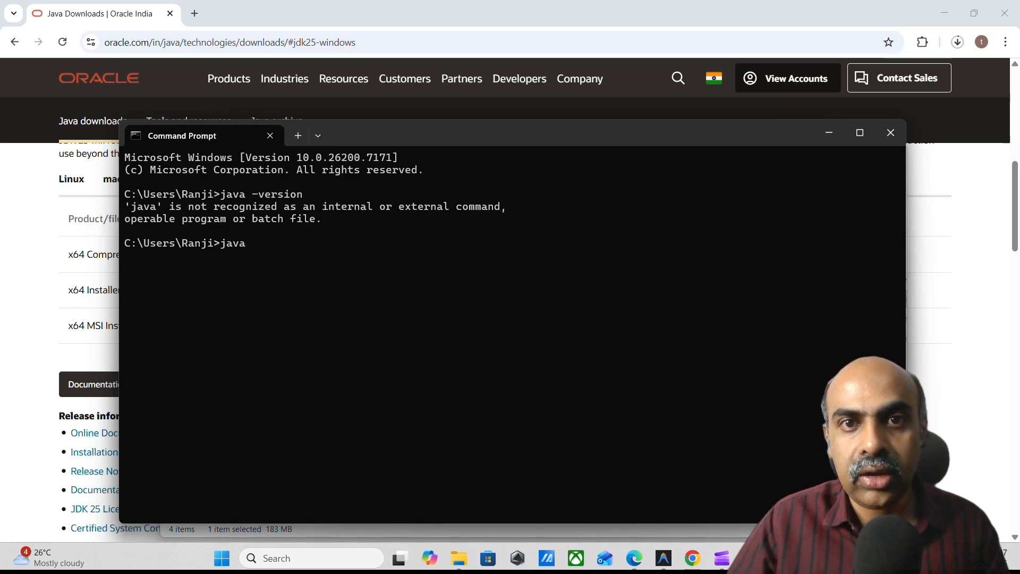
text( -version)
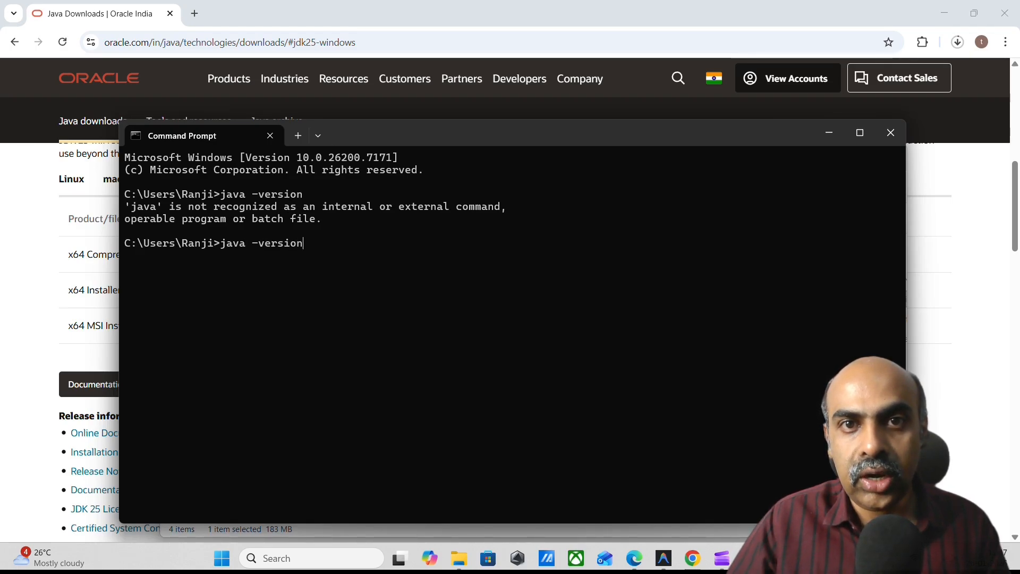
key(Return)
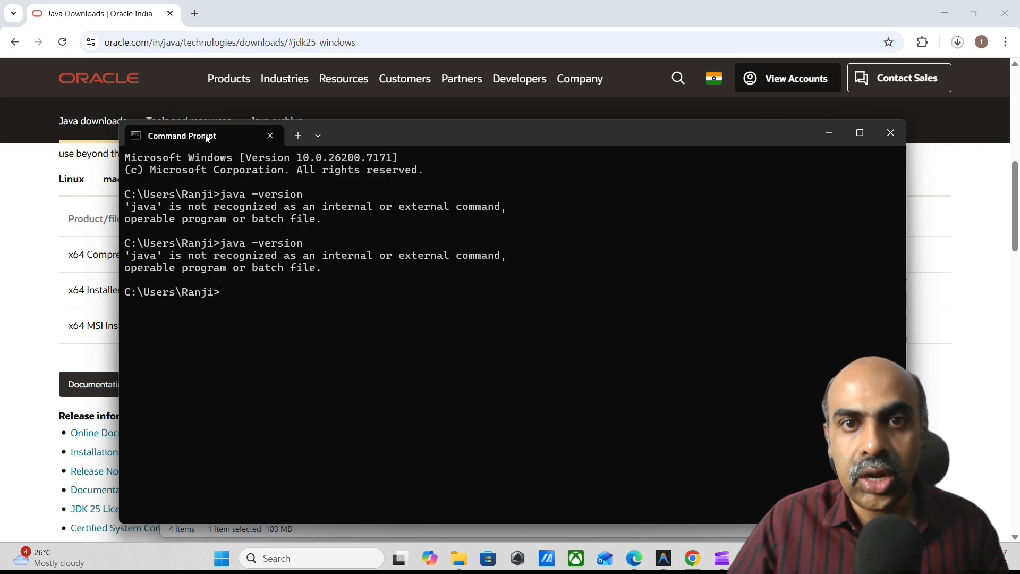
click(891, 133)
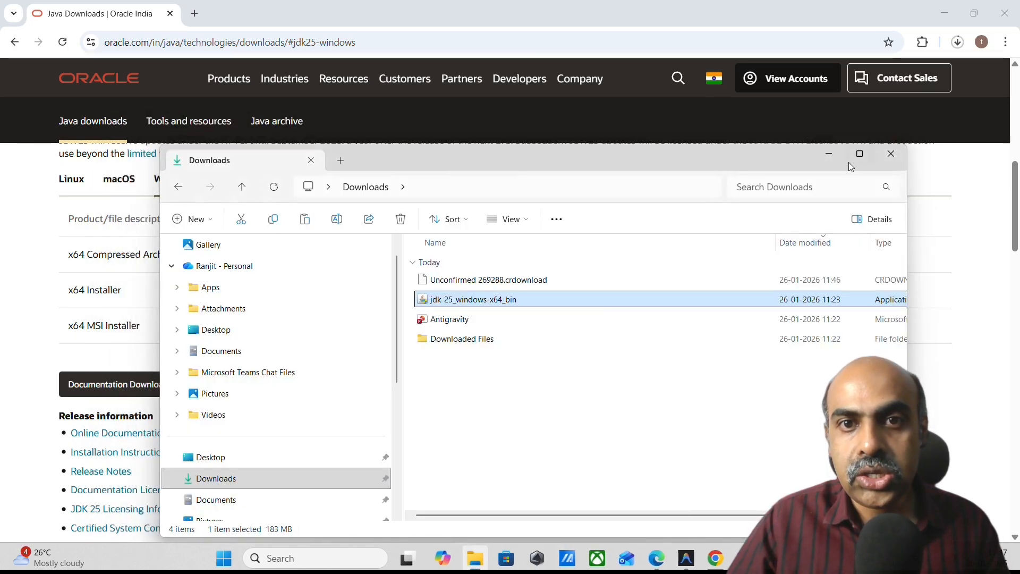
Open a new Command Prompt session and verify the Java installation with java -version.
click(351, 563)
text(cmd)
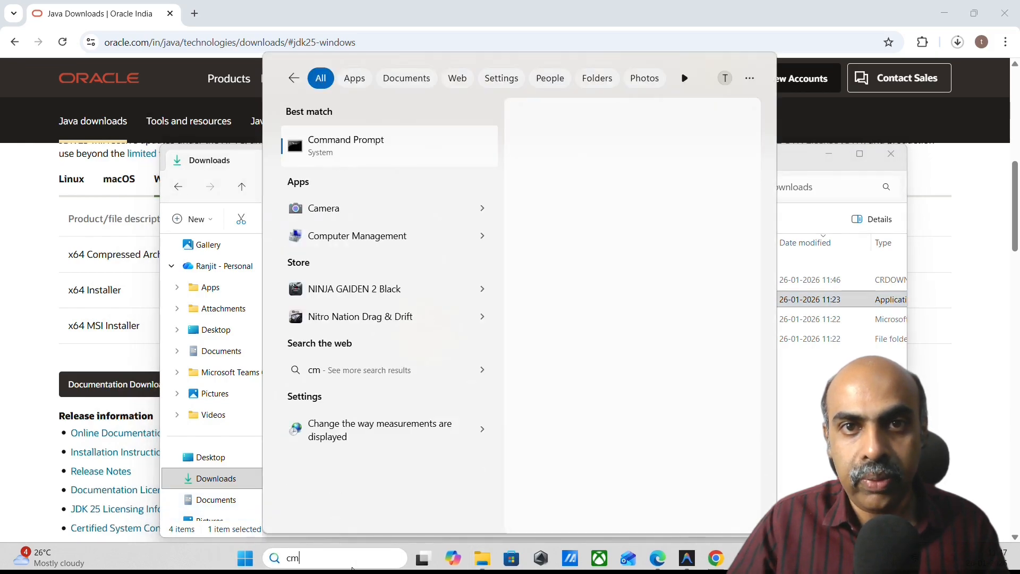
click(366, 147)
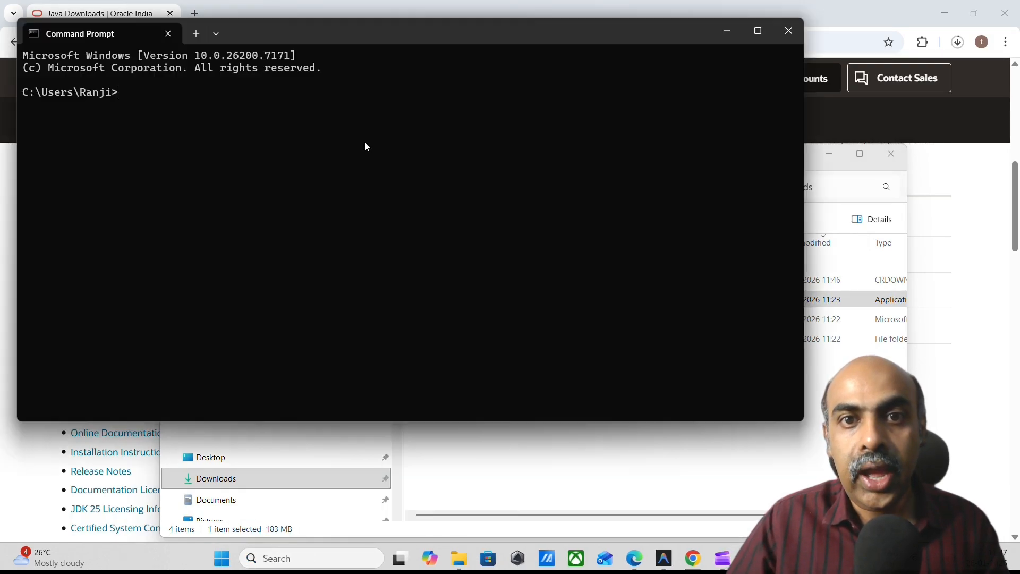
text(java )
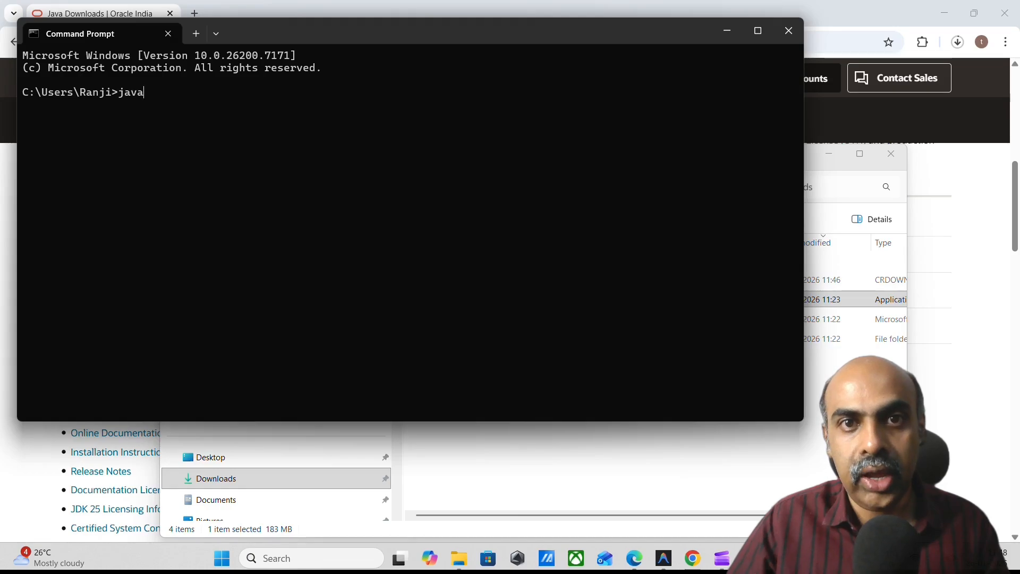
text(-version)
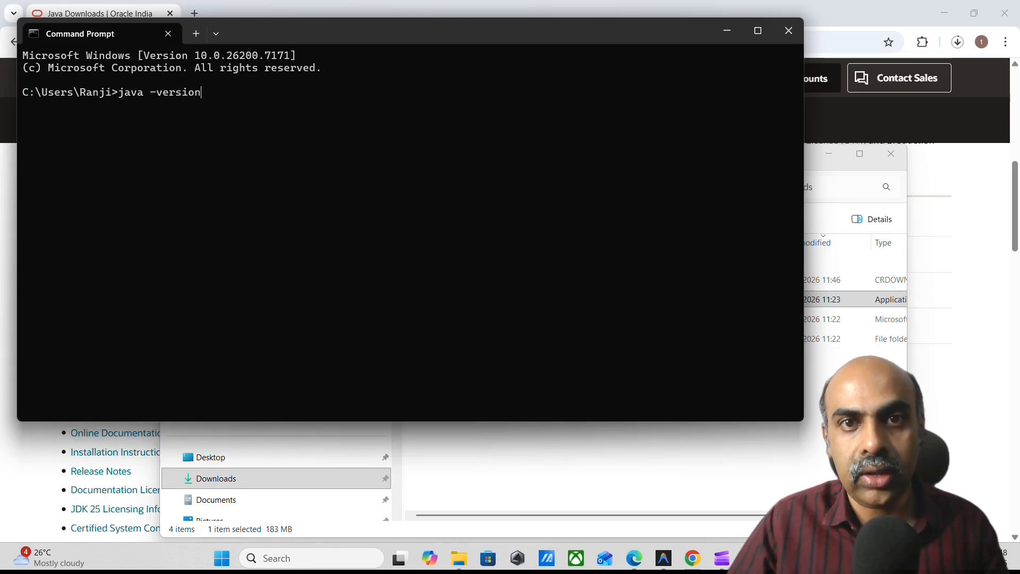
key(Return)
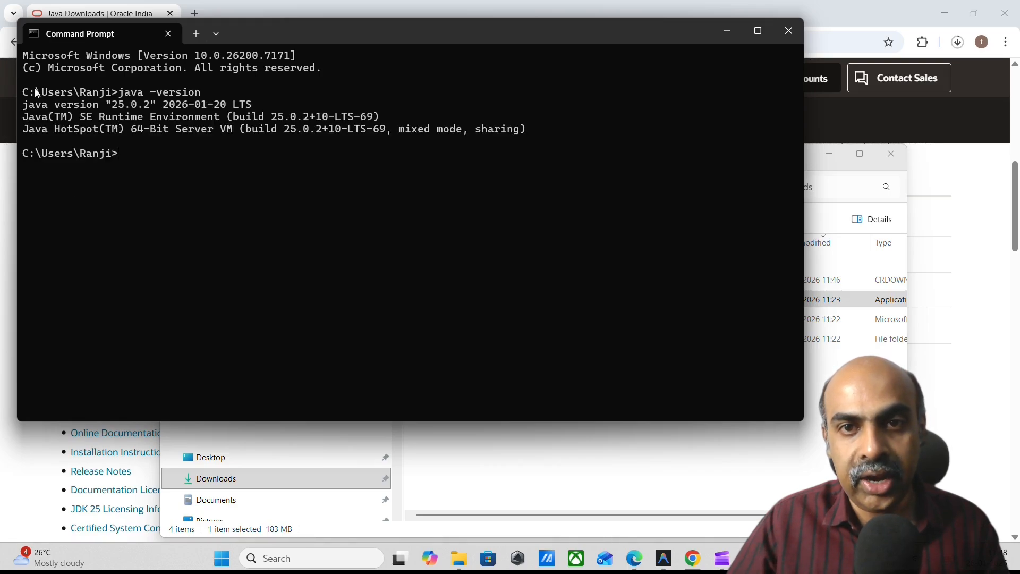
Run javac in the Command Prompt to check the compiler and examine its usage options through to the version option.
drag(24, 91, 563, 158)
click(533, 165)
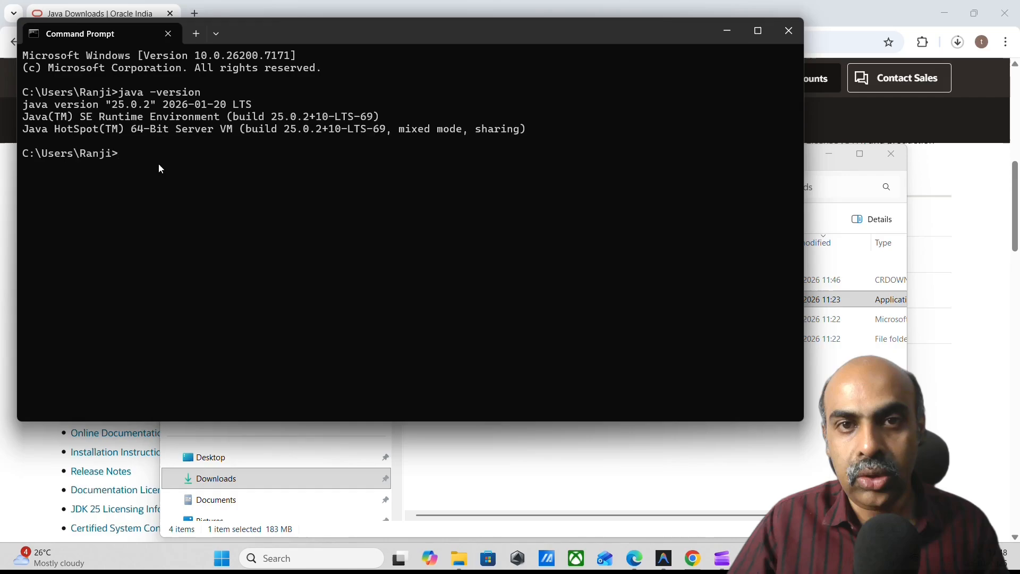
text(javac)
key(Return)
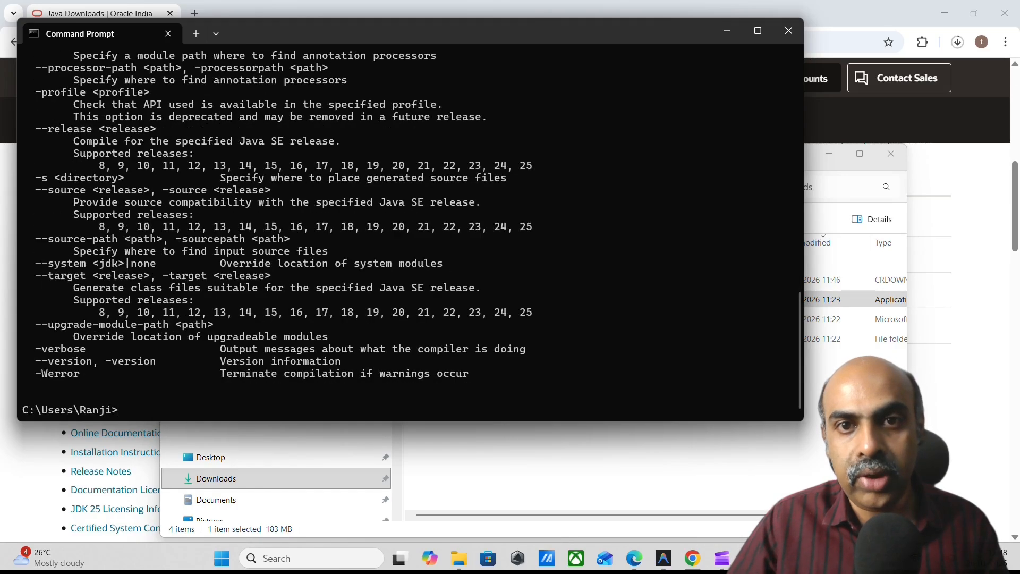
scroll(409, 234, up, 20)
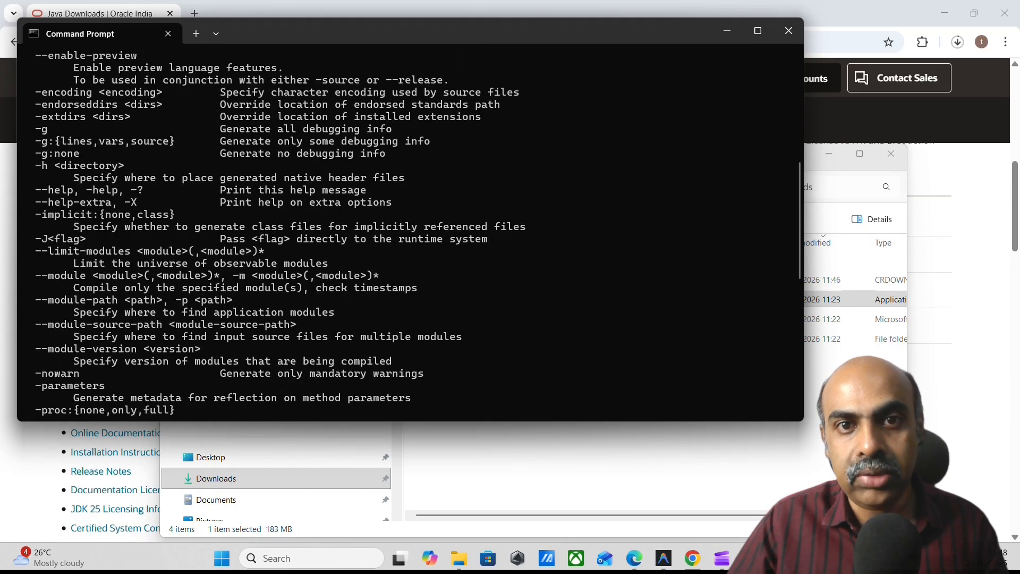
scroll(136, 176, up, 2)
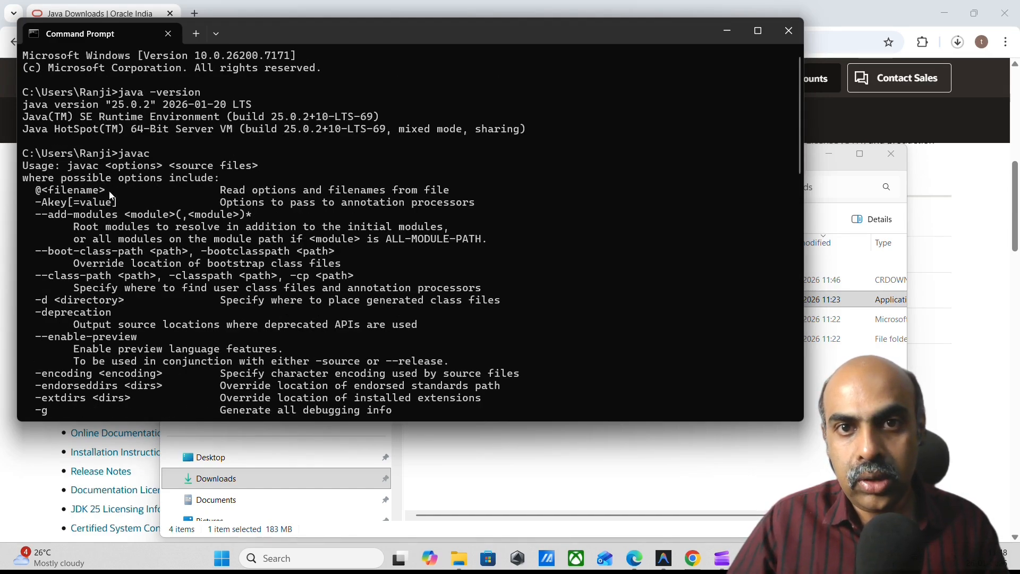
scroll(152, 193, down, 9)
scroll(151, 193, down, 10)
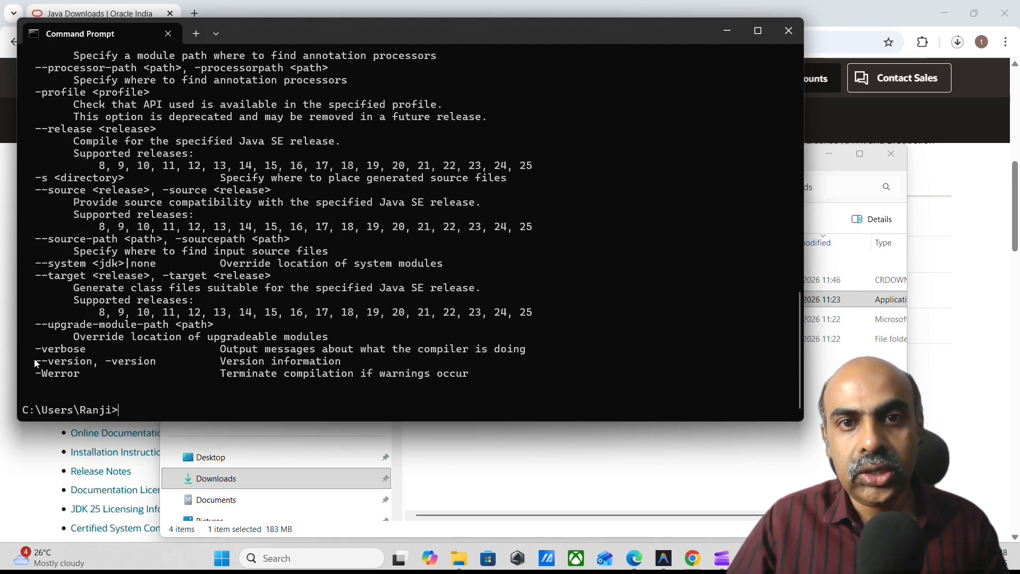
drag(34, 361, 376, 368)
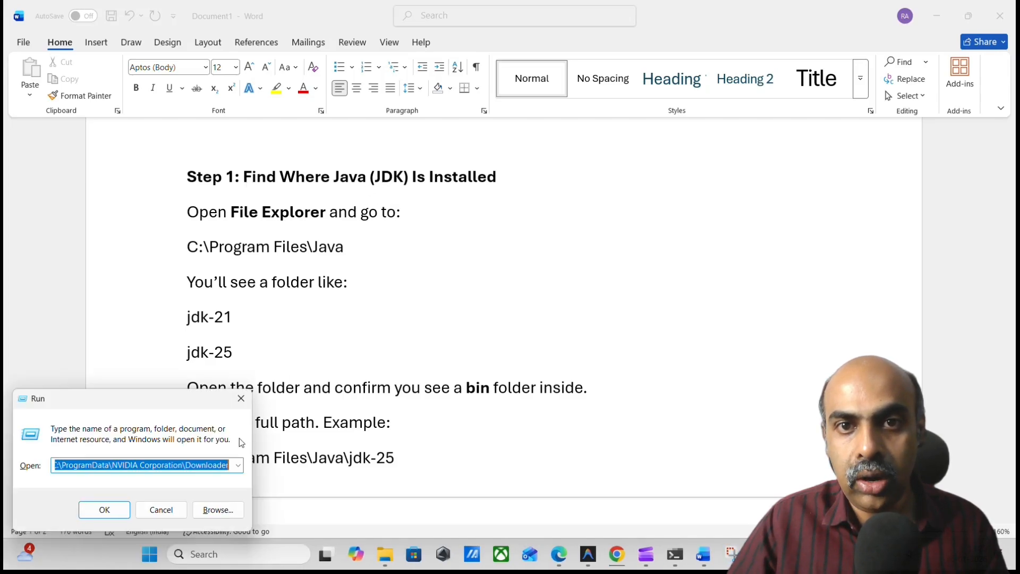
Dismiss the Run dialog and open the Program Files folder on drive C in a maximized File Explorer window.
click(243, 398)
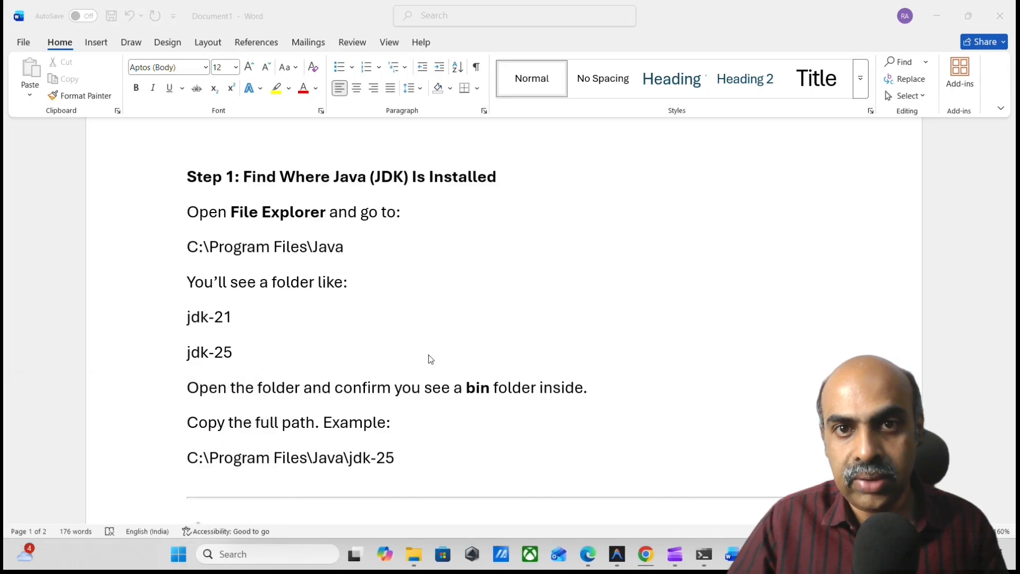
key(super+e)
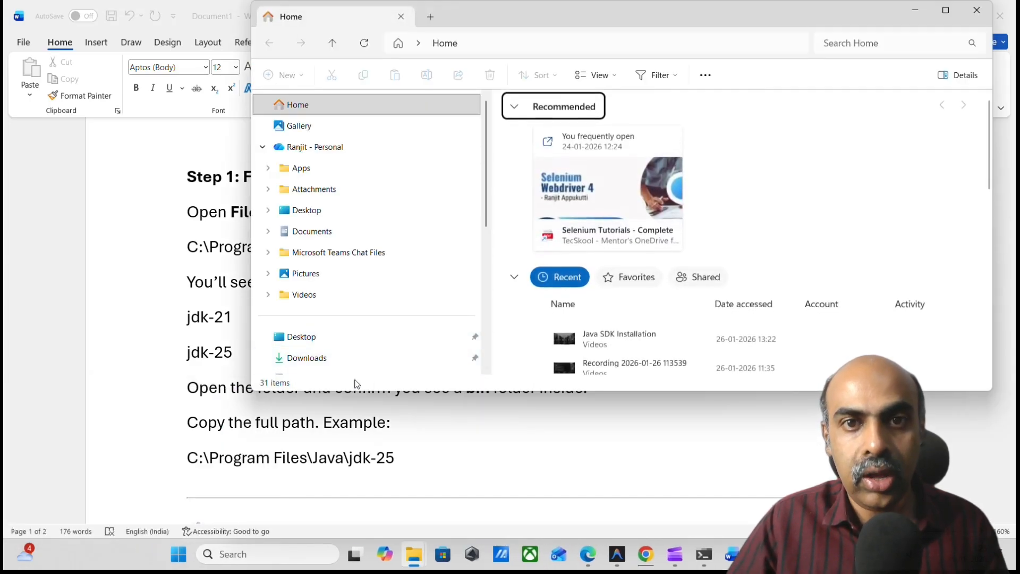
scroll(364, 329, down, 5)
click(365, 330)
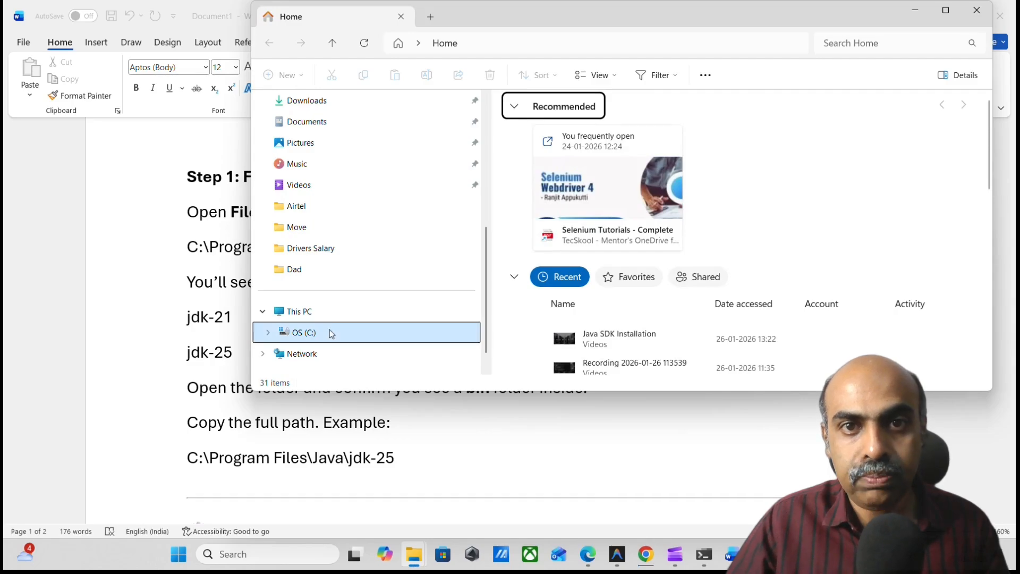
click(946, 11)
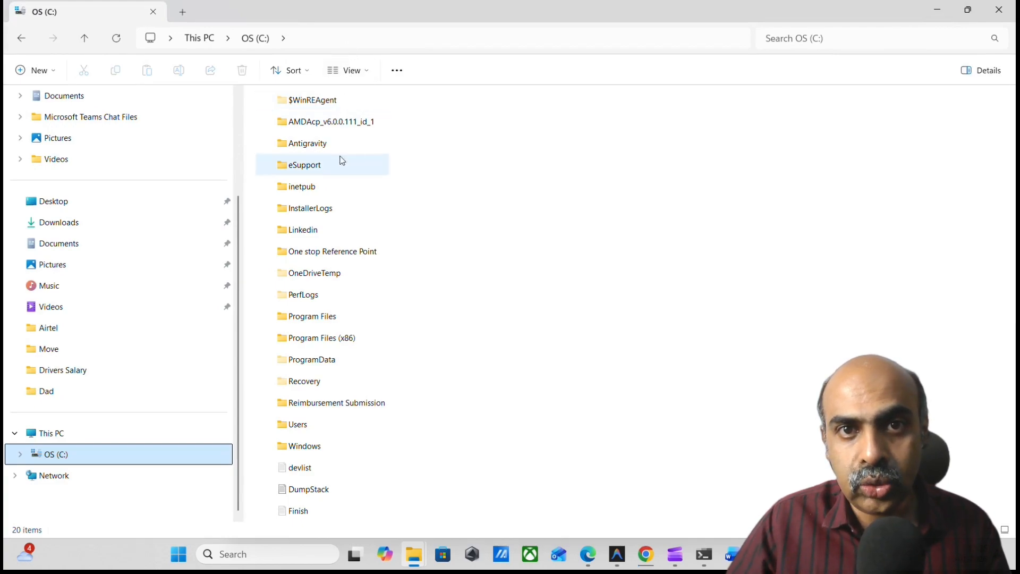
key(alt)
click(324, 318)
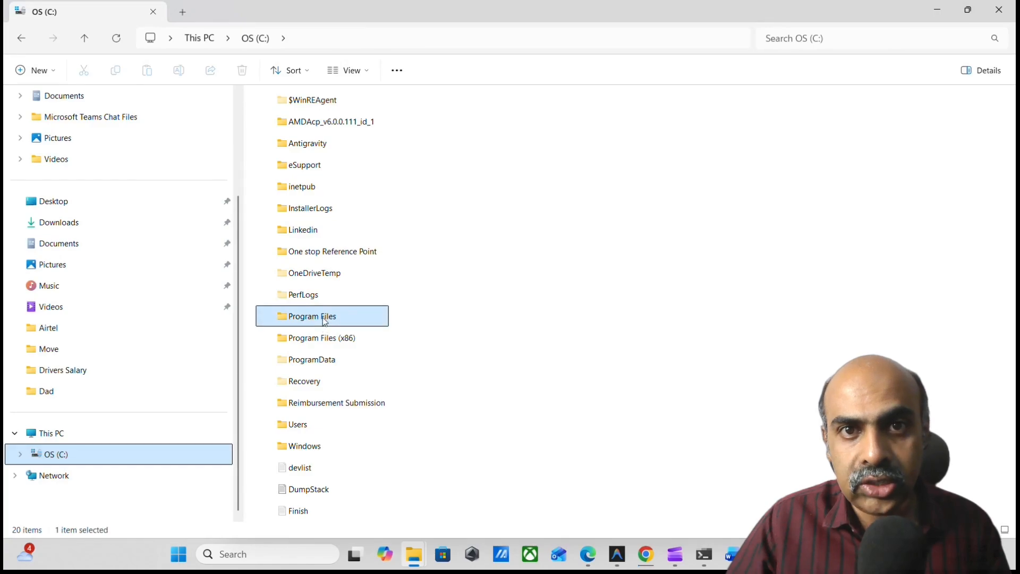
double_click(324, 318)
Check the install location in the Word instructions and open the Java\jdk-25.0.2 folder inside Program Files.
key(alt+Tab)
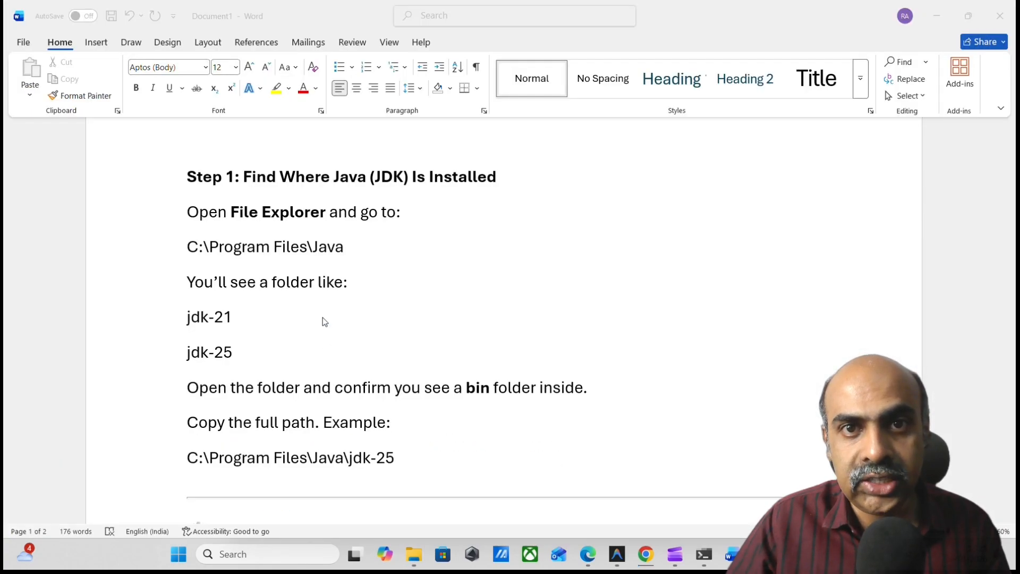
key(alt+Tab)
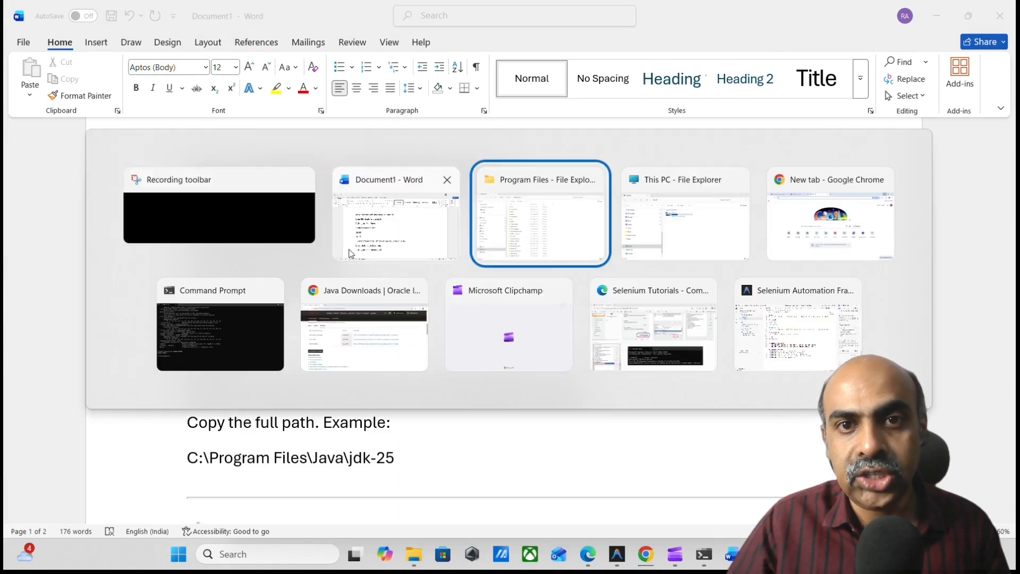
click(300, 193)
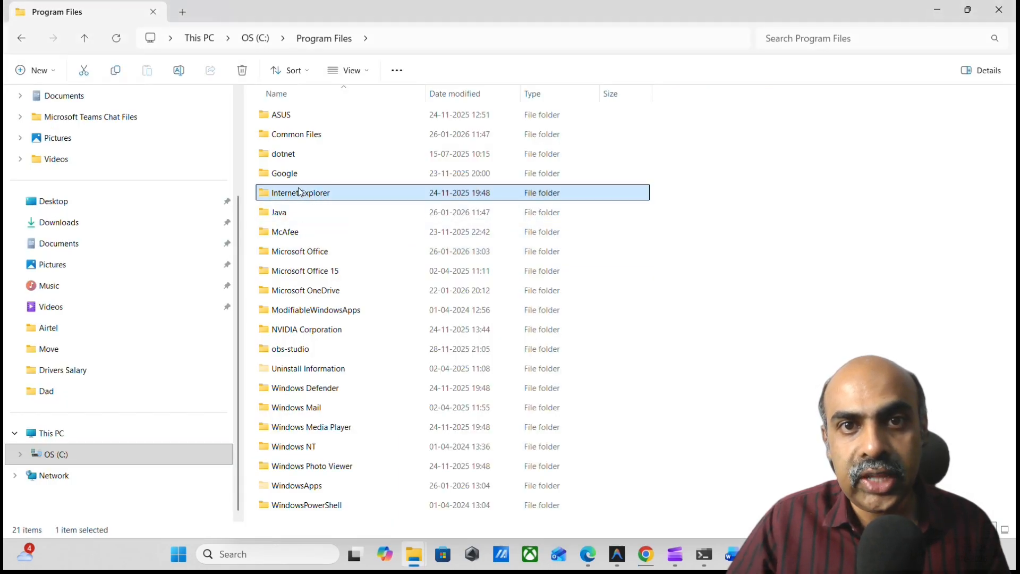
double_click(296, 213)
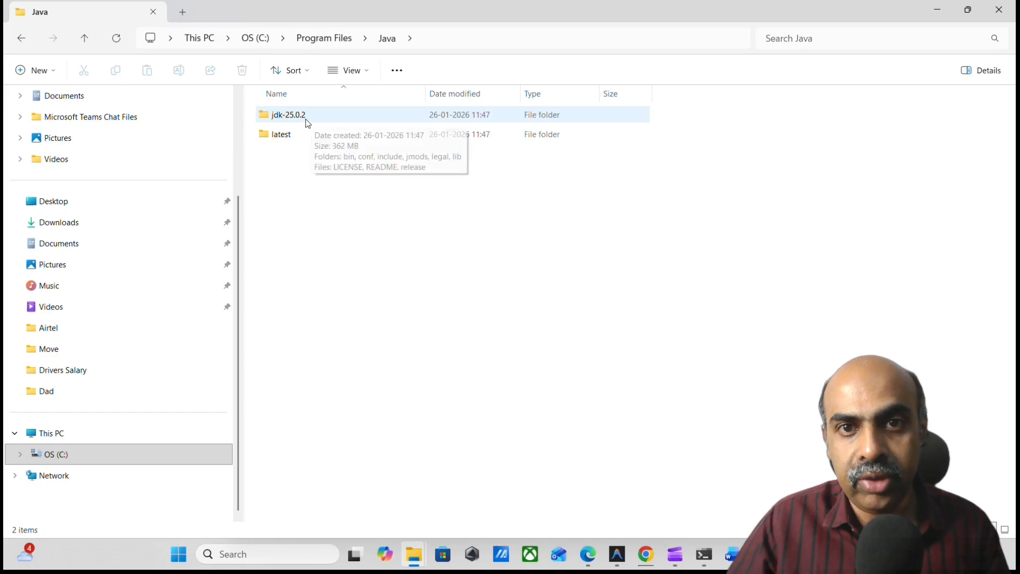
double_click(290, 114)
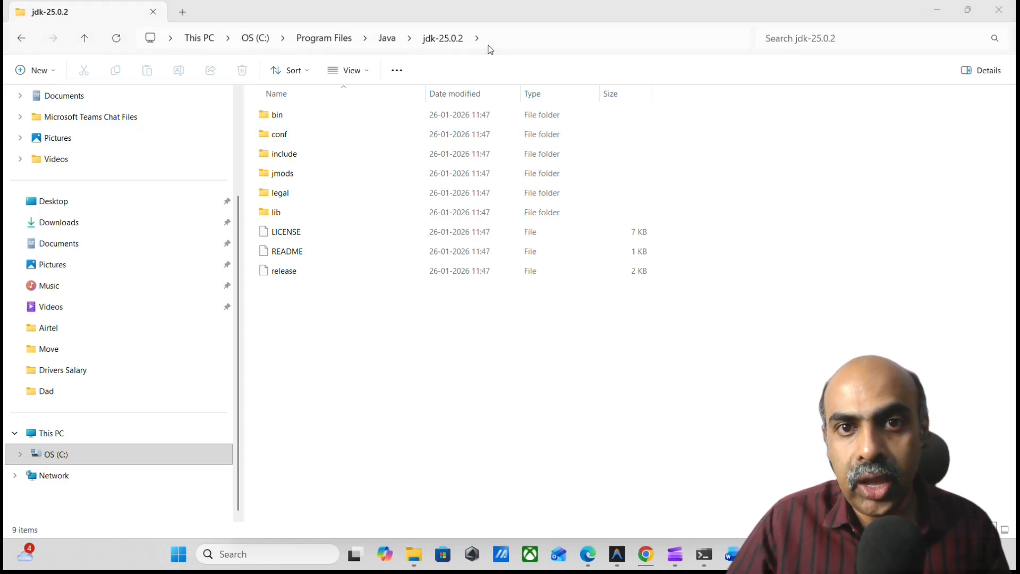
Copy the folder path C:\Program Files\Java\jdk-25.0.2 and add it after an arrow beside C:\Program Files\Java in the Word document.
click(693, 35)
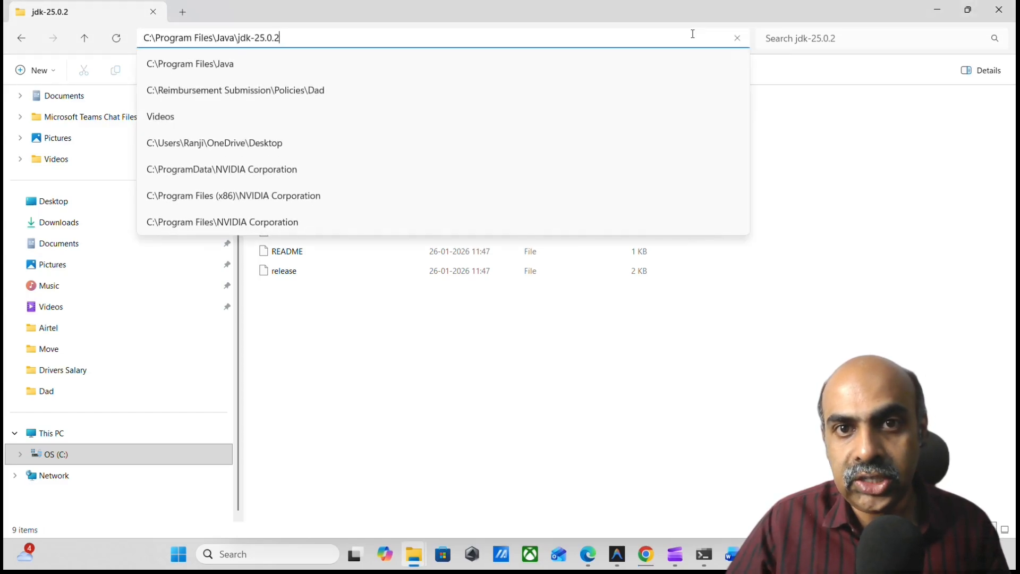
key(ctrl+a)
key(ctrl+c)
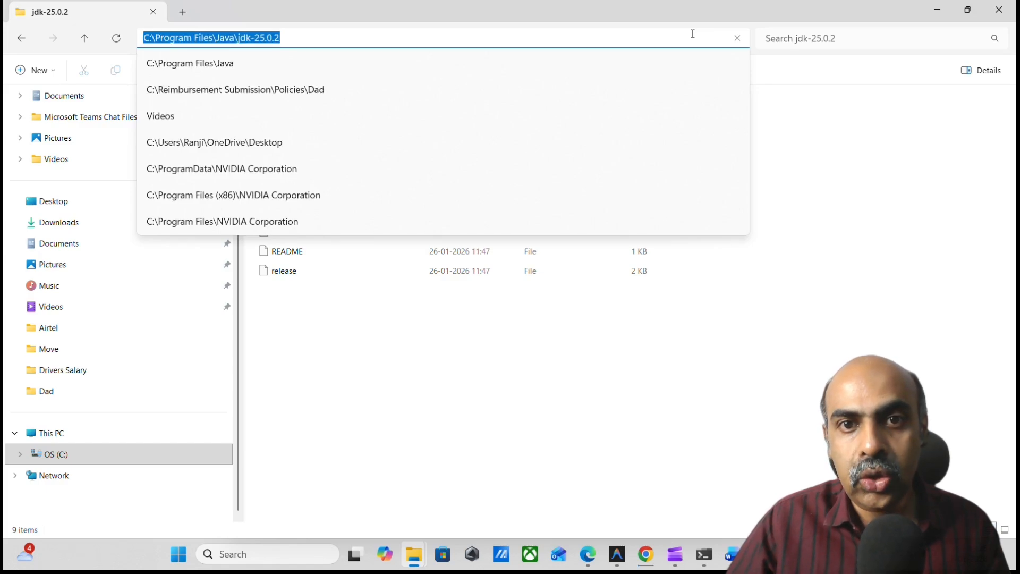
key(alt+Tab)
key(alt+Tab)
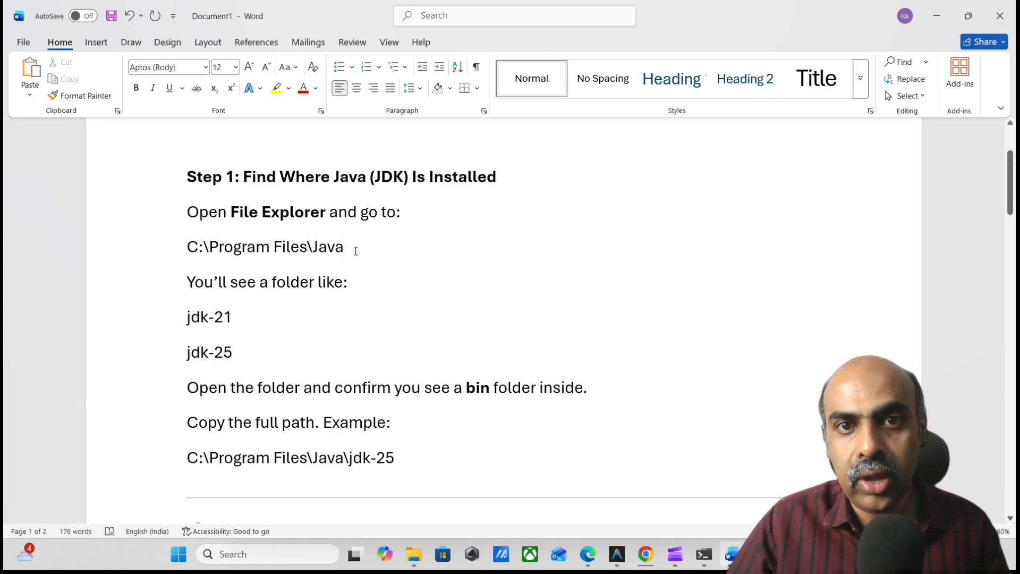
text(-->)
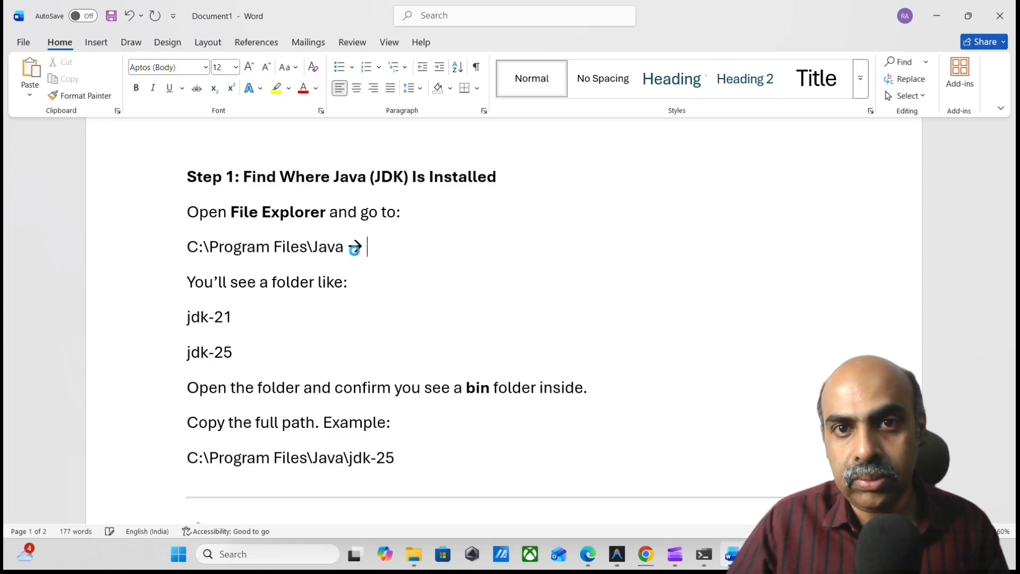
key(ctrl+v)
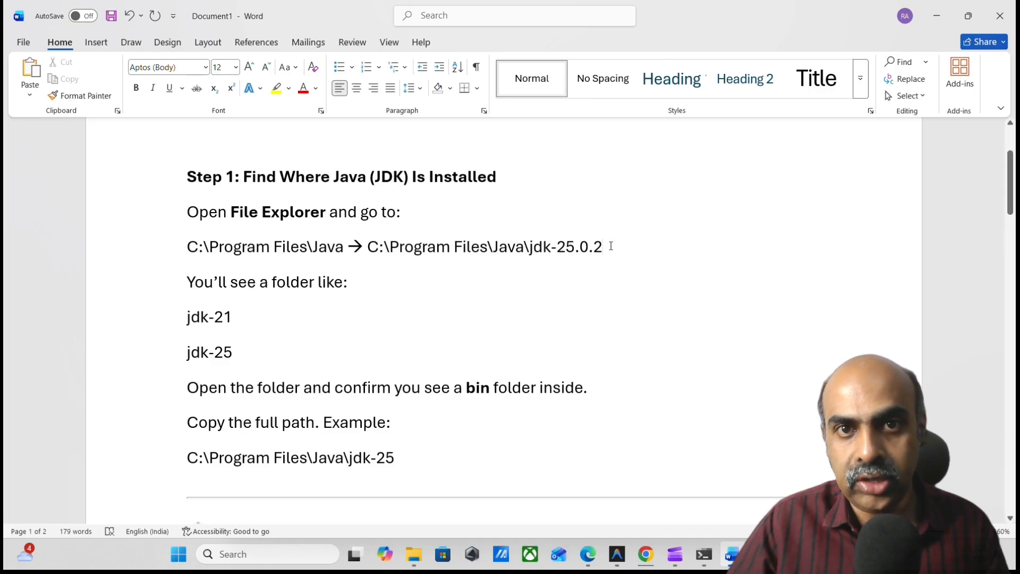
Highlight the added path C:\Program Files\Java\jdk-25.0.2 in yellow.
drag(604, 247, 372, 247)
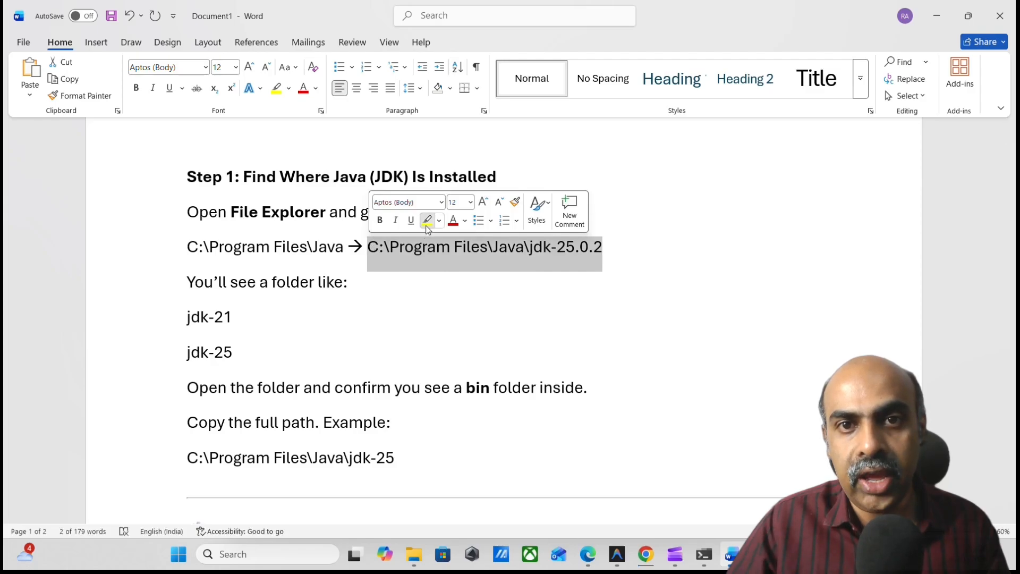
click(427, 219)
click(444, 285)
Look inside the bin folder of jdk-25.0.2 in File Explorer and return to the Word instructions.
scroll(444, 284, down, 3)
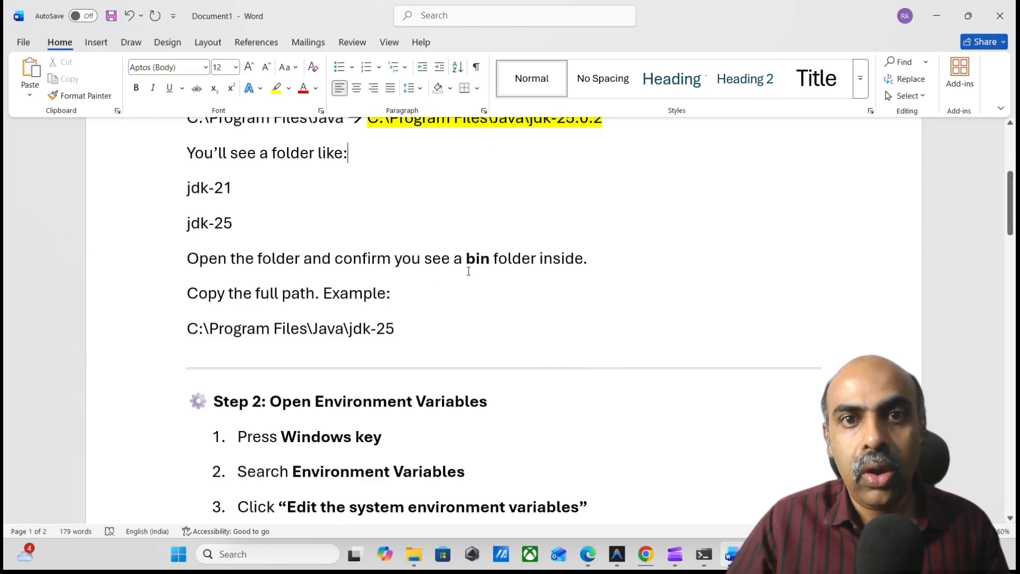
key(alt+Tab)
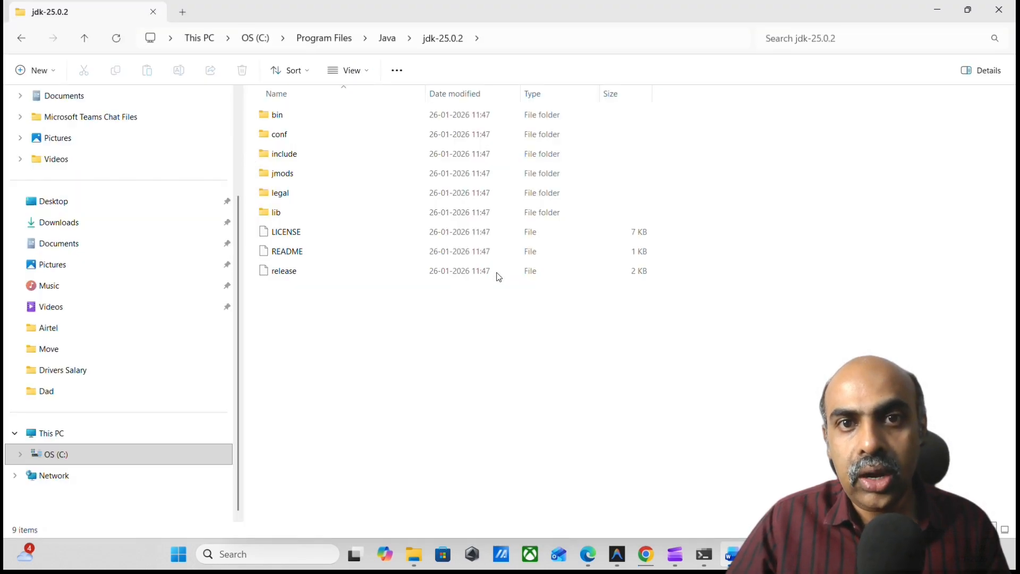
double_click(283, 120)
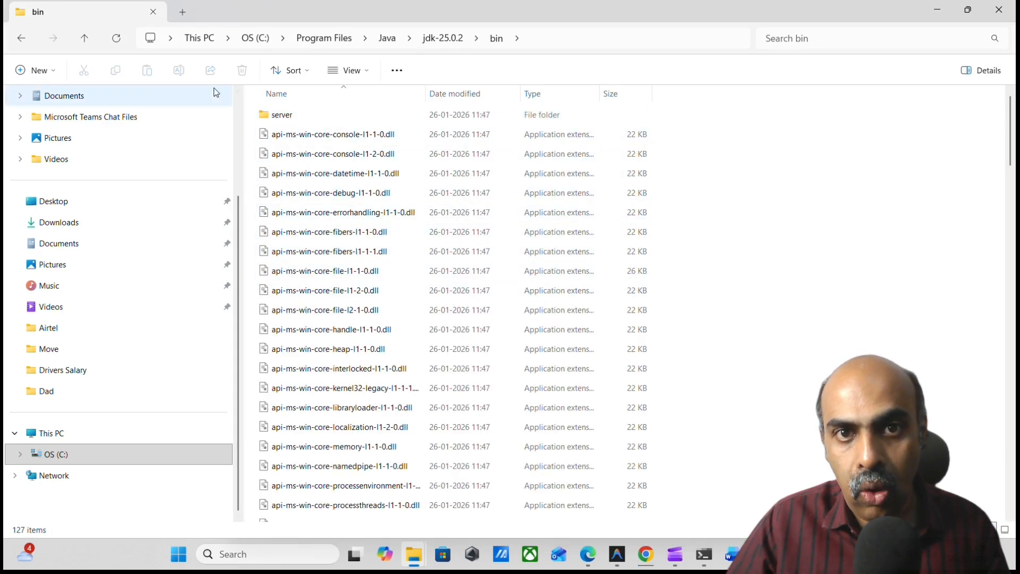
click(22, 38)
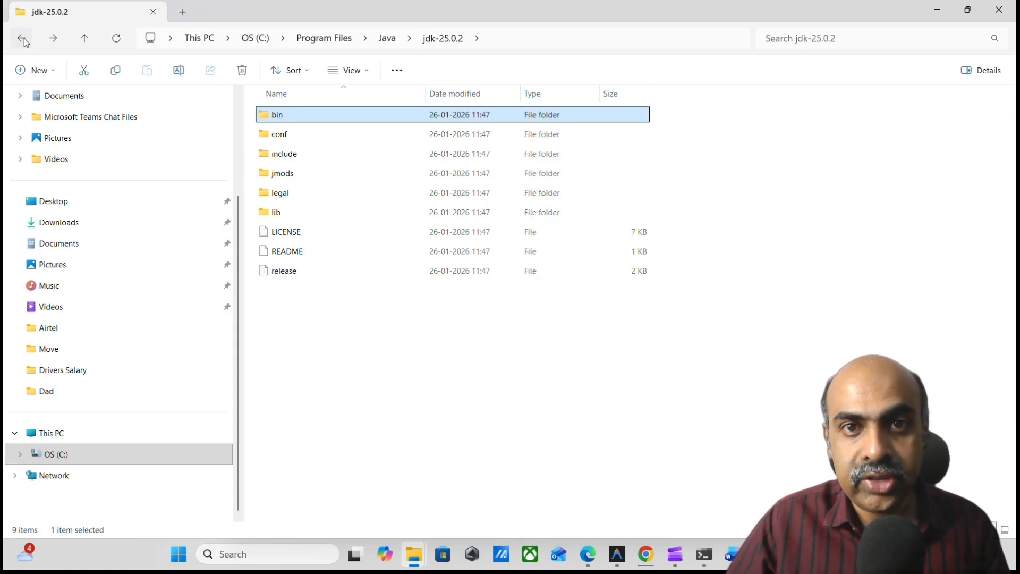
key(alt+Tab)
scroll(373, 322, down, 1)
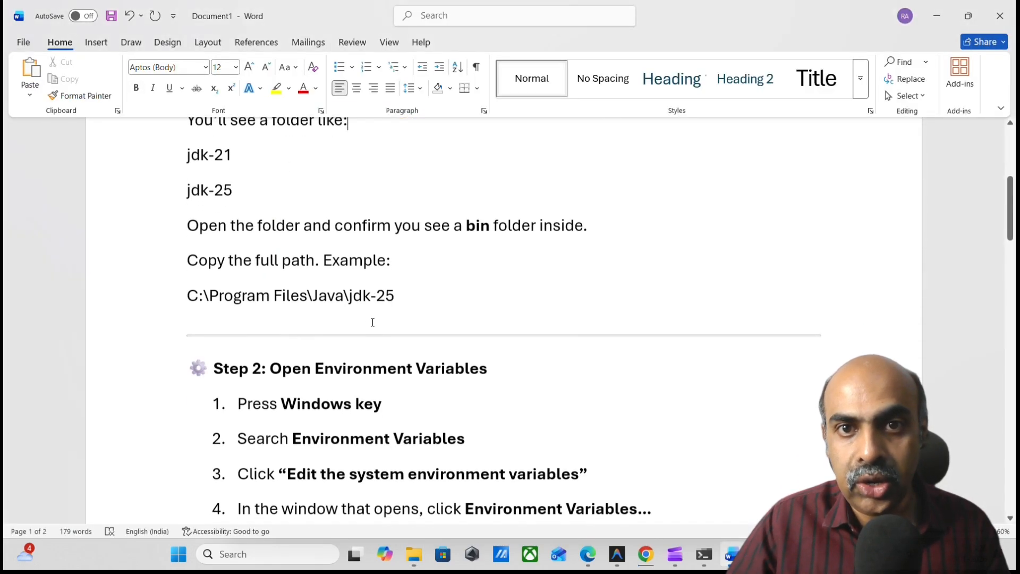
Replace the example path C:\Program Files\Java\jdk-25 with a copy of the highlighted C:\Program Files\Java\jdk-25.0.2 path.
scroll(400, 280, up, 4)
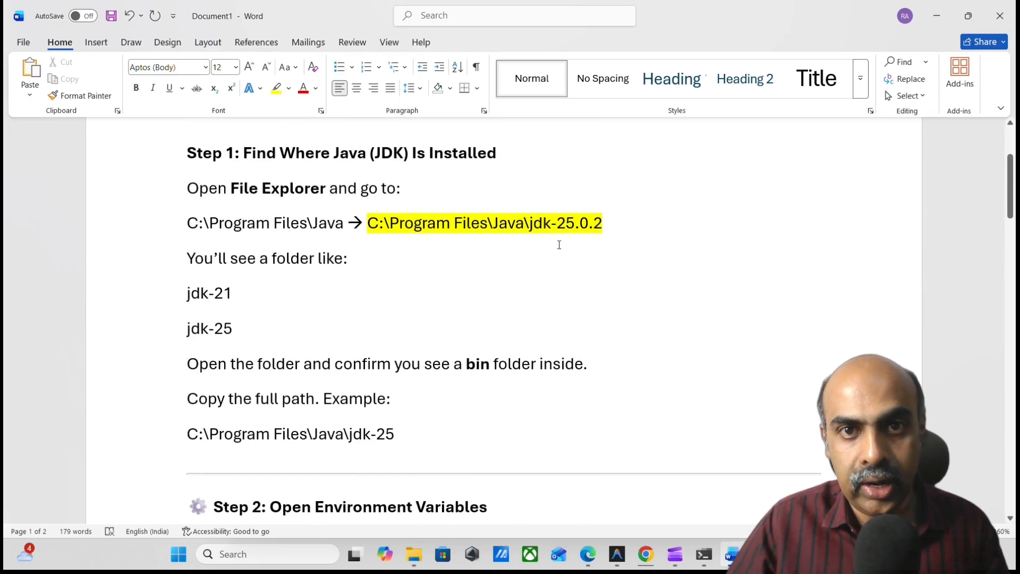
drag(604, 226, 370, 221)
key(ctrl+c)
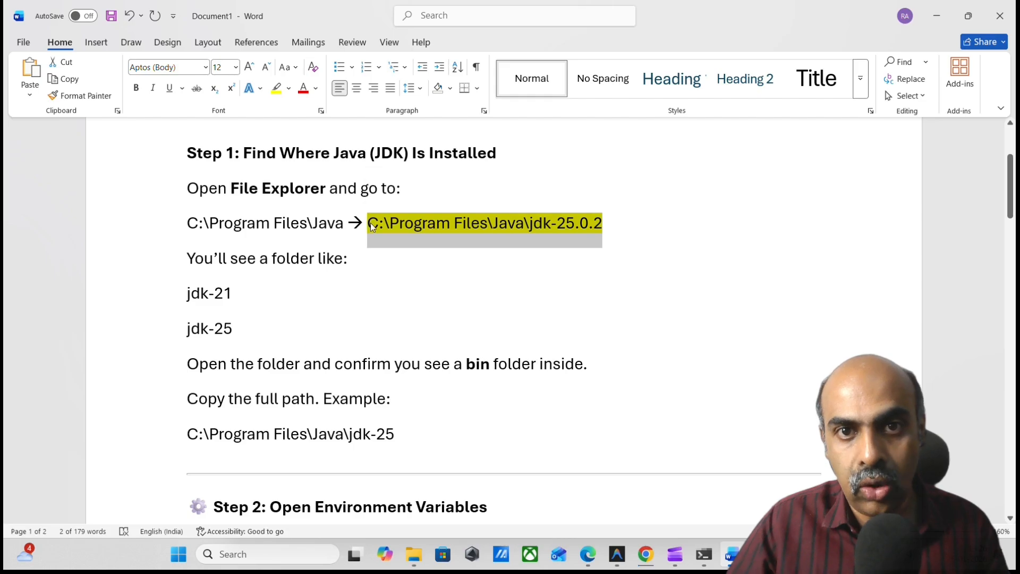
drag(403, 433, 189, 430)
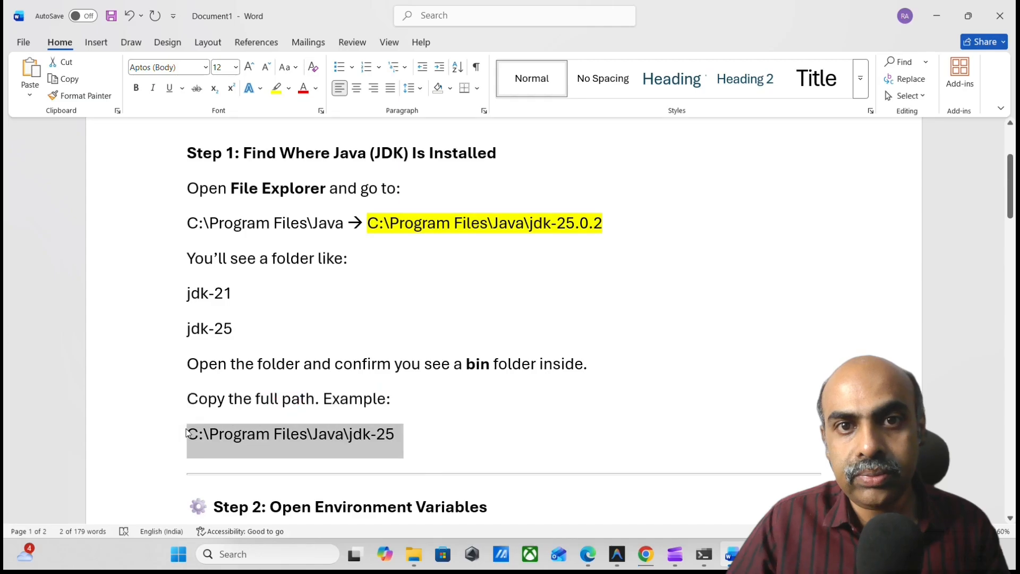
key(ctrl+v)
scroll(187, 429, down, 3)
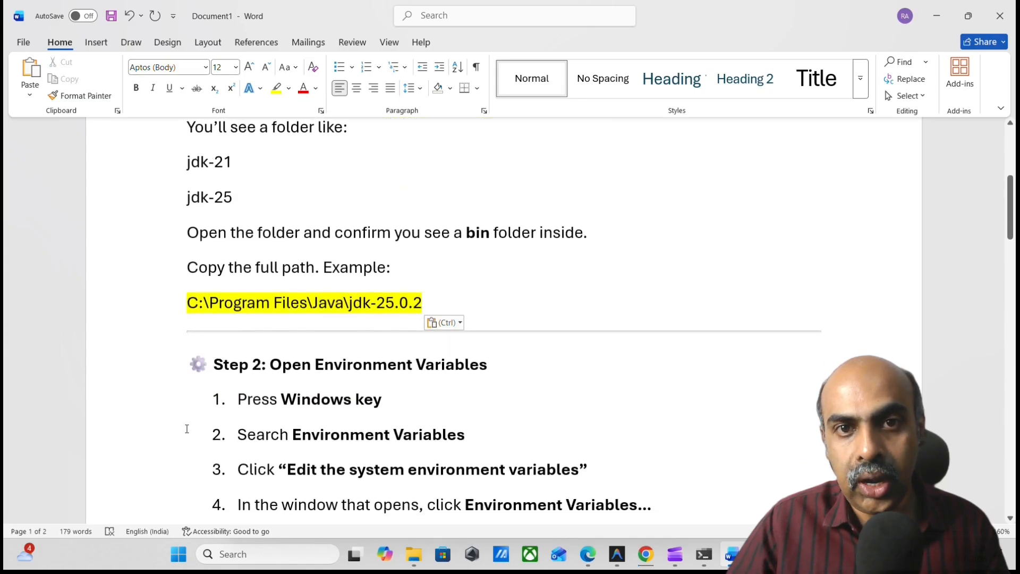
Find the system environment variables settings through Windows search and open the Environment Variables dialog.
scroll(203, 428, down, 3)
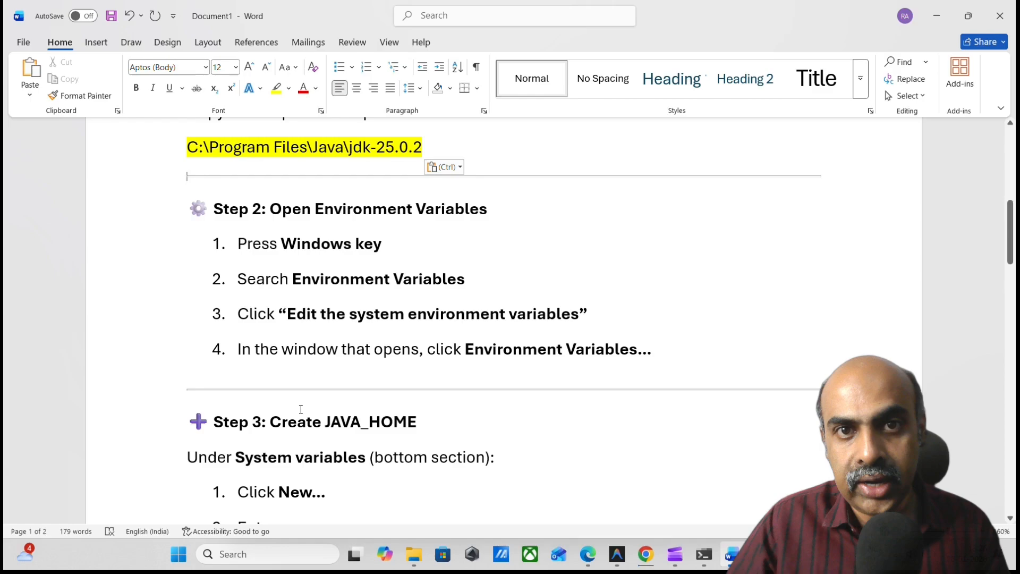
key(super)
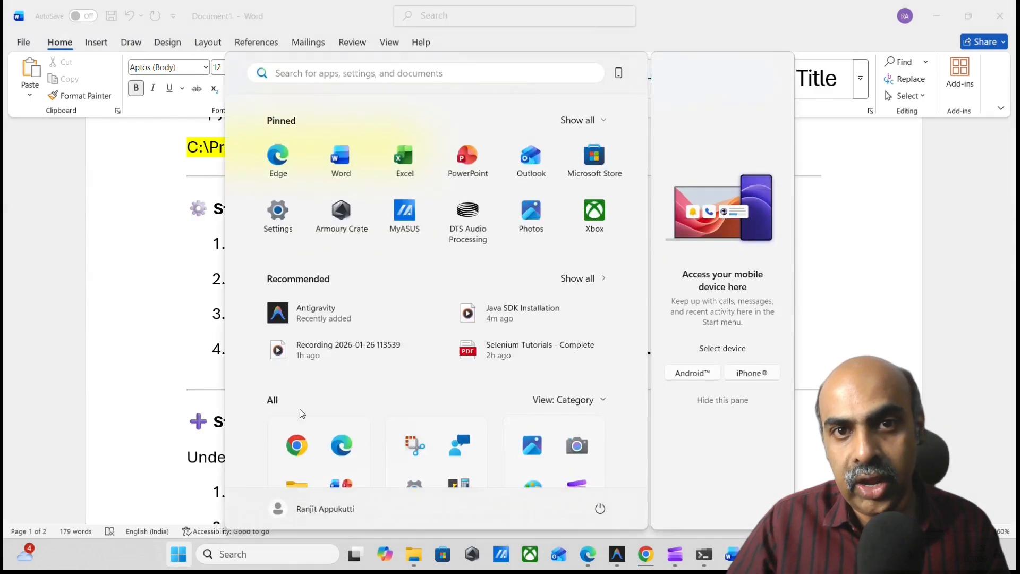
click(283, 554)
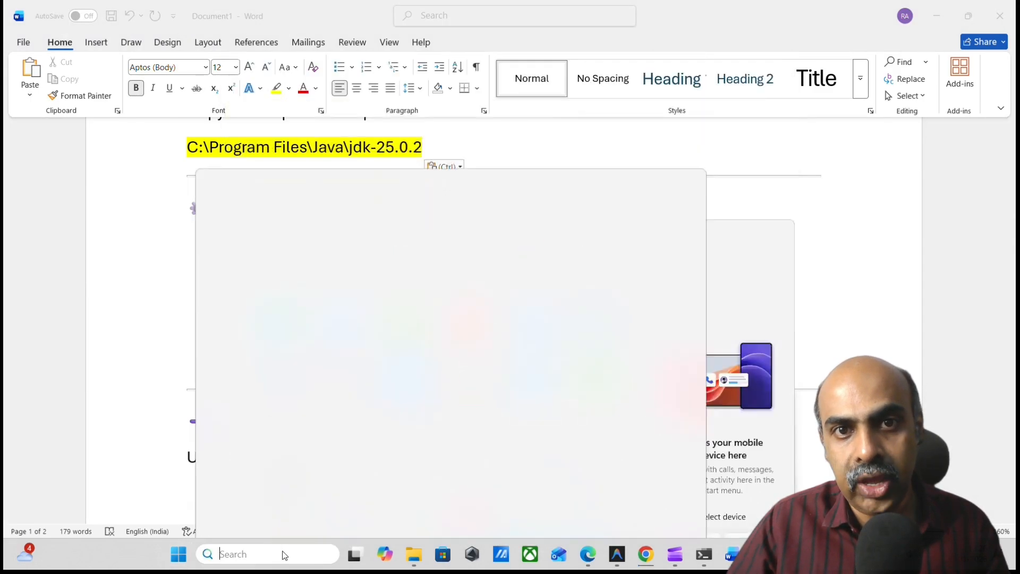
text(EN)
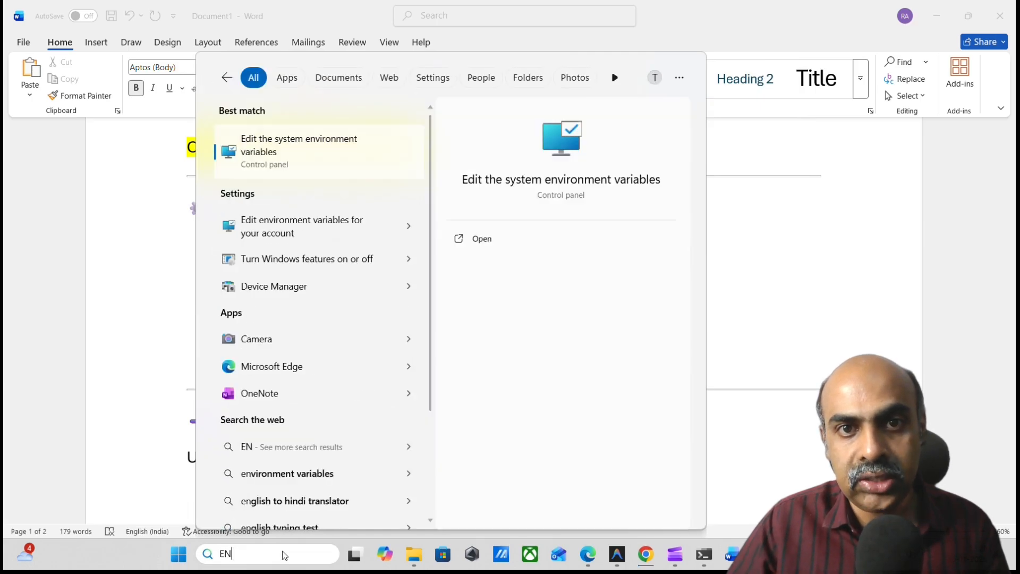
click(321, 154)
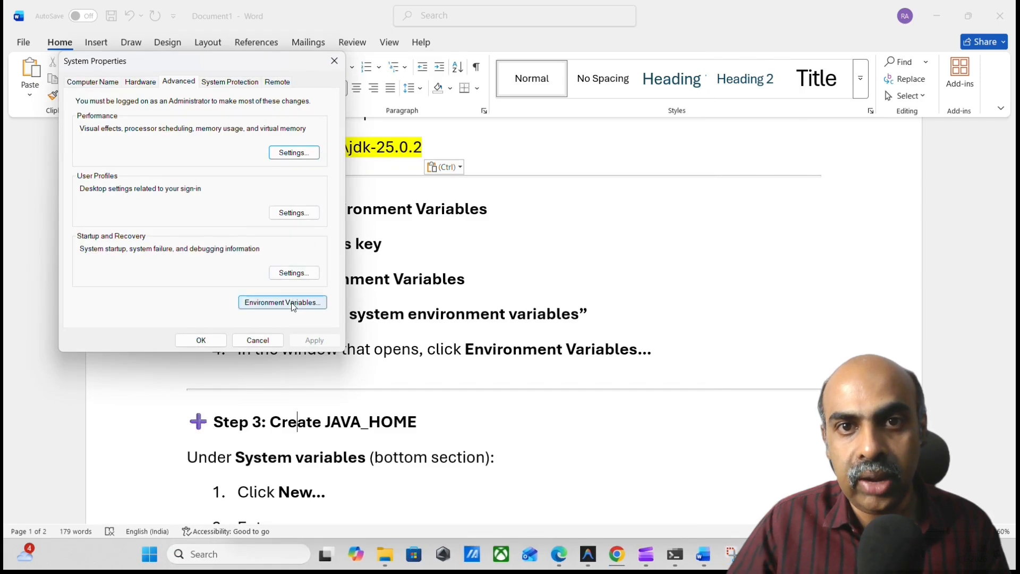
click(293, 306)
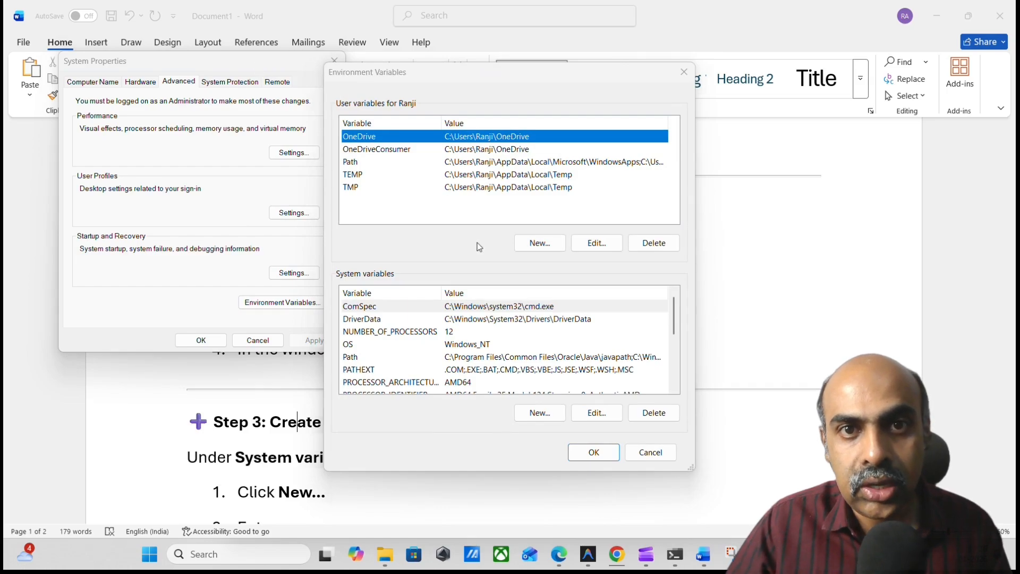
Create a new system variable JAVA_HOME with the copied path C:\Program Files\Java\jdk-25.0.2 as its value.
click(538, 413)
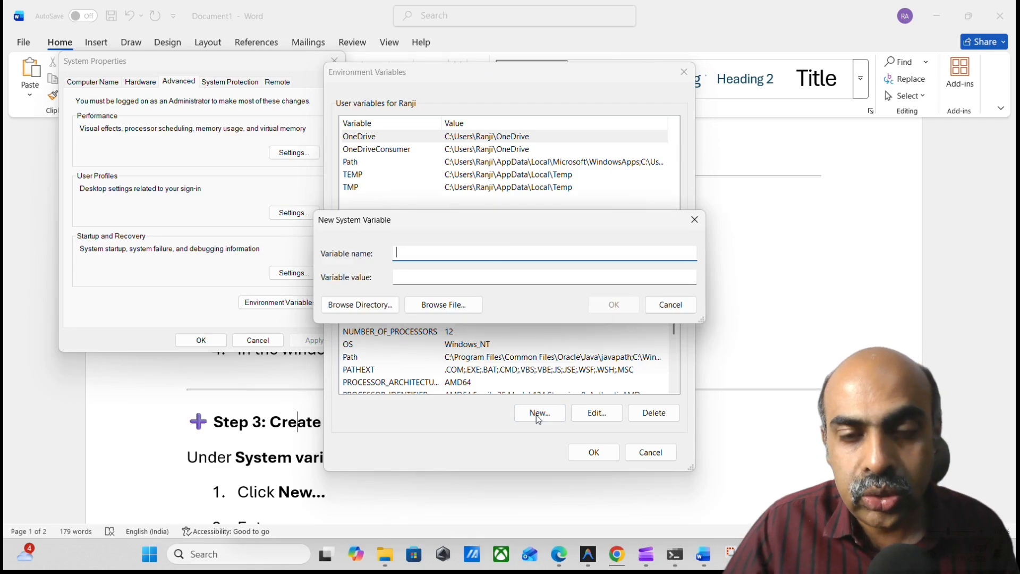
text(HAV)
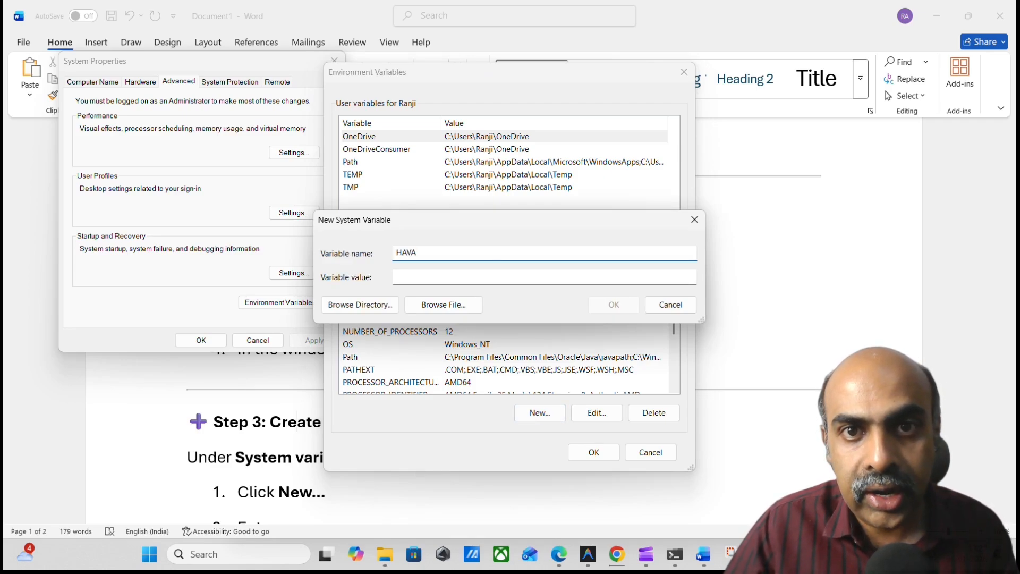
text(A)
key(BackSpace)
key(BackSpace)
key(BackSpace)
key(BackSpace)
text(J)
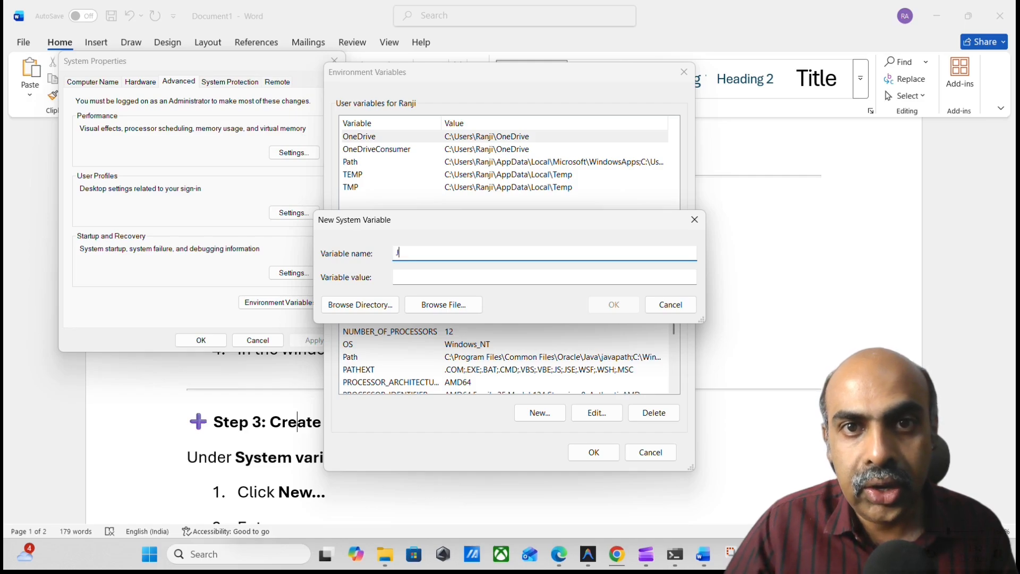
text(AVA_)
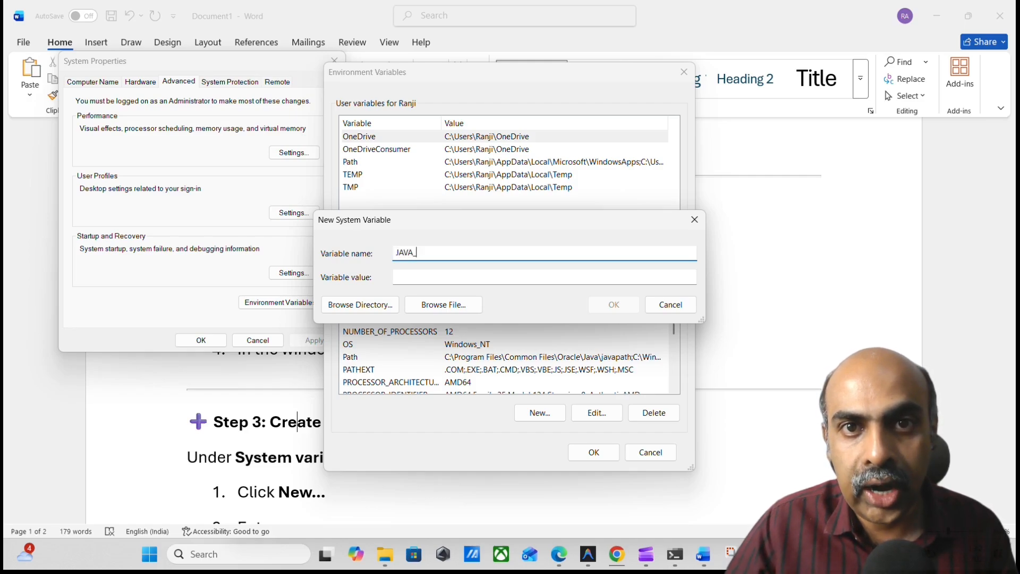
text(HOME)
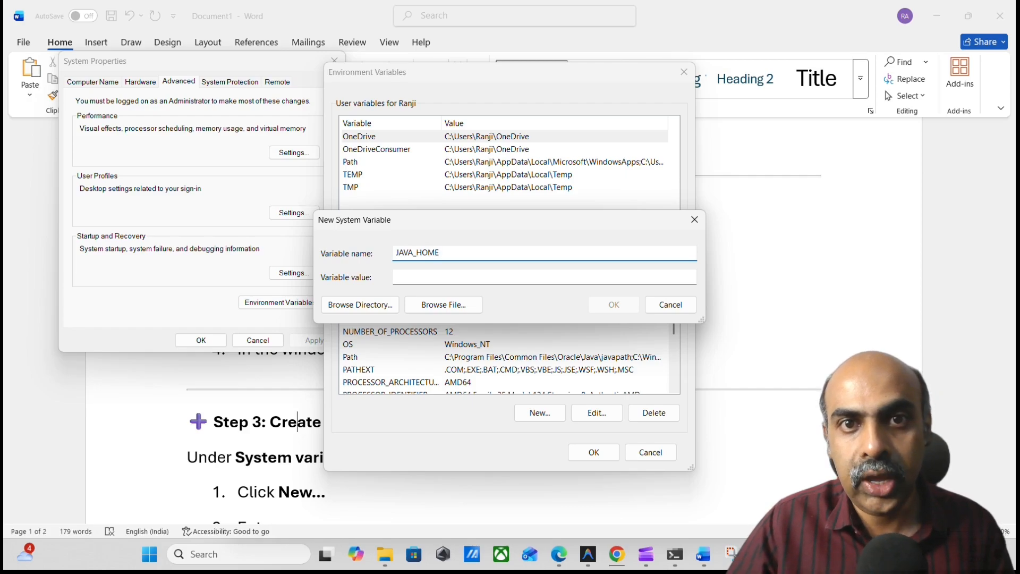
click(568, 275)
text(C:\Program Files\Java\jdk-25.0.2)
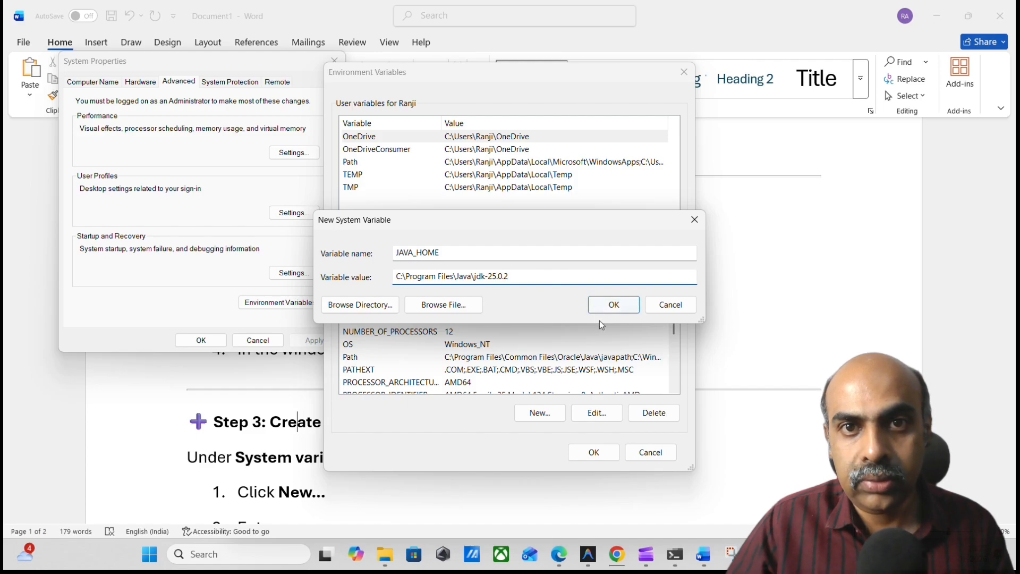
click(611, 305)
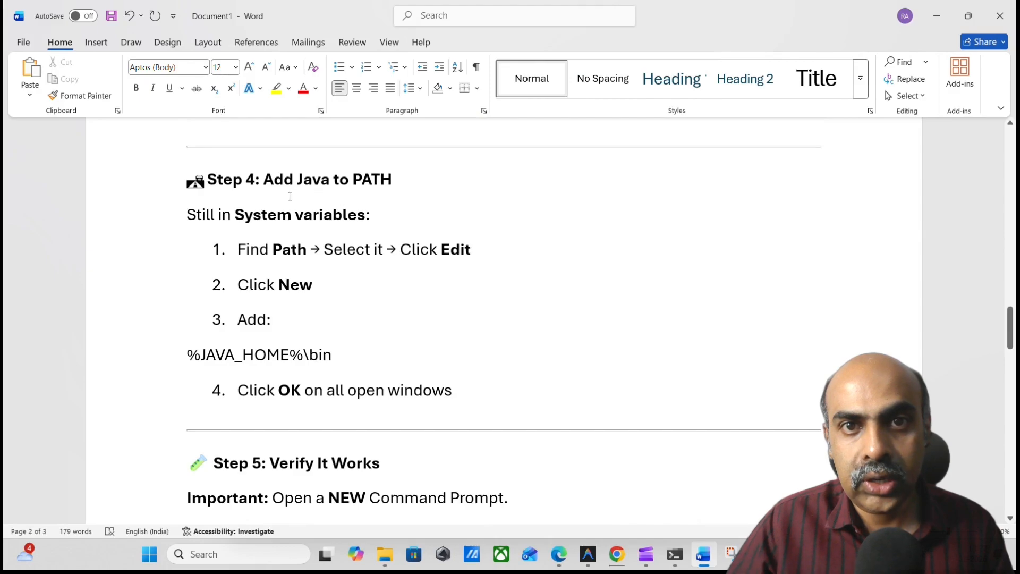
Add the entry %JAVA_HOME%\bin to the system Path variable and save all environment variable changes.
key(alt+Tab)
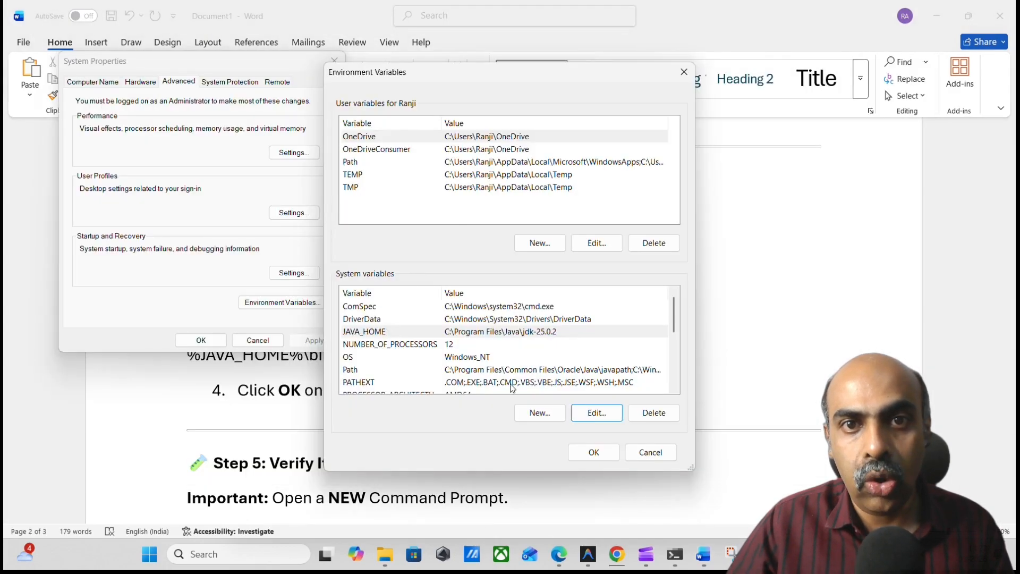
click(452, 371)
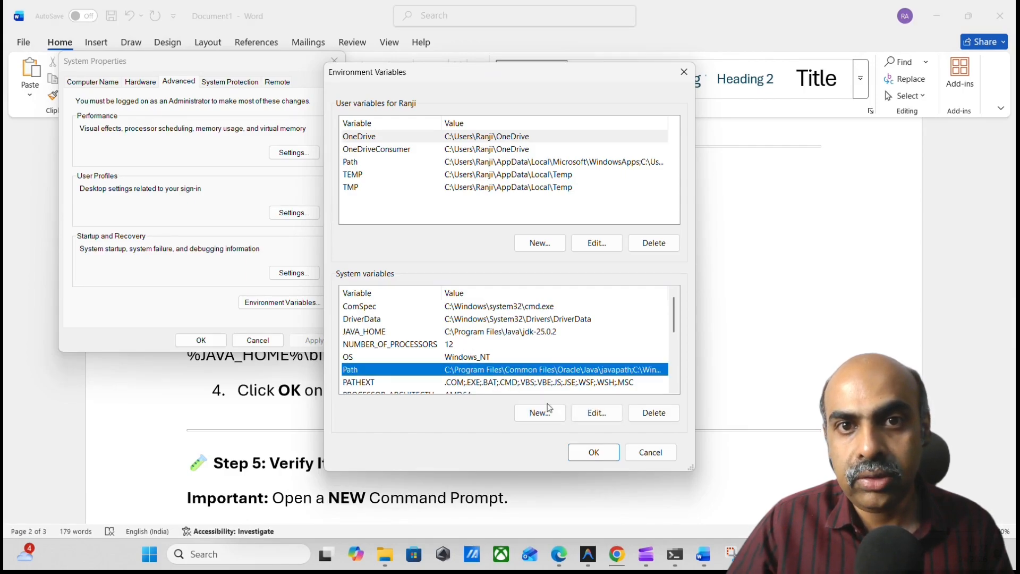
click(591, 417)
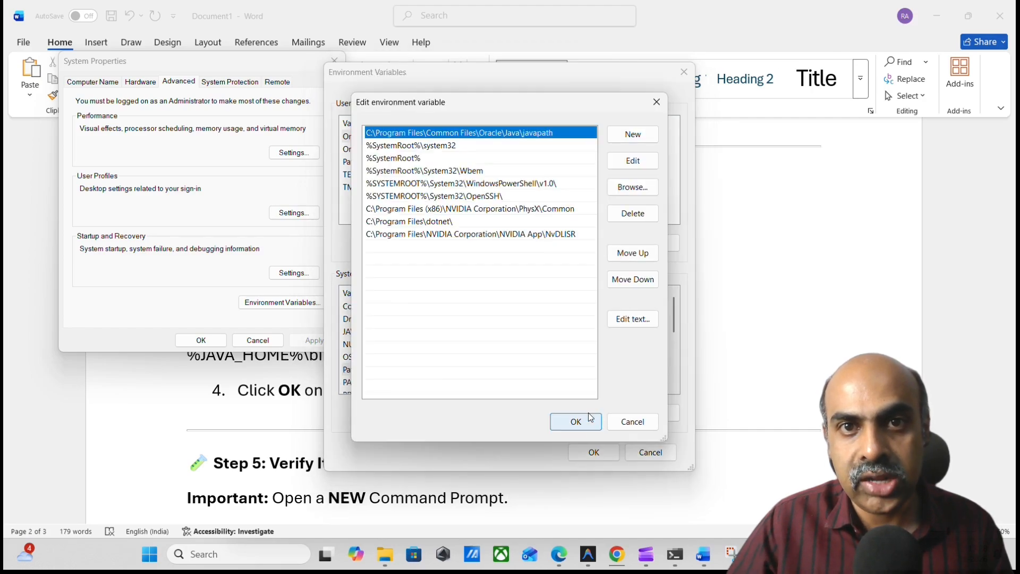
click(634, 136)
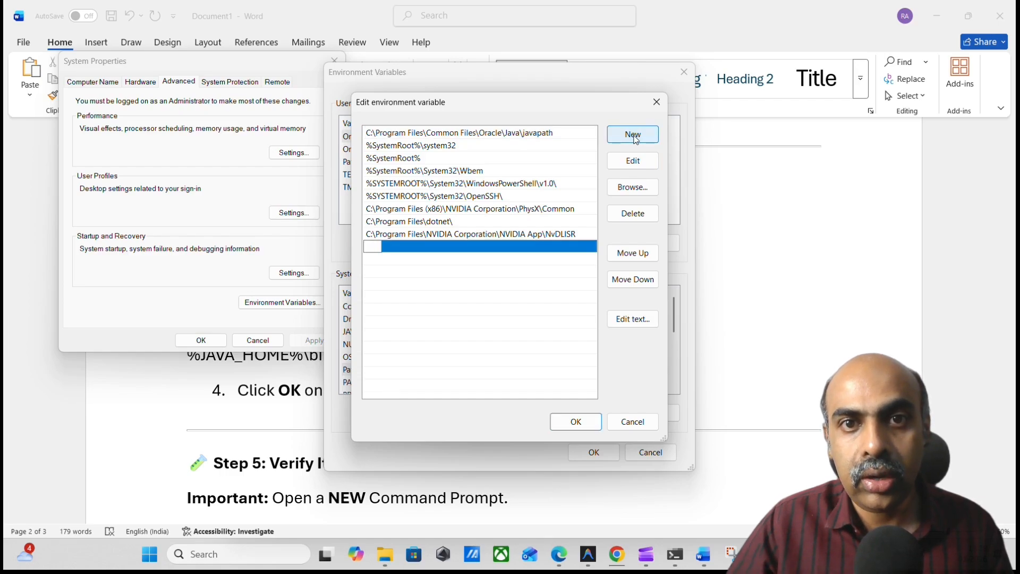
text(%)
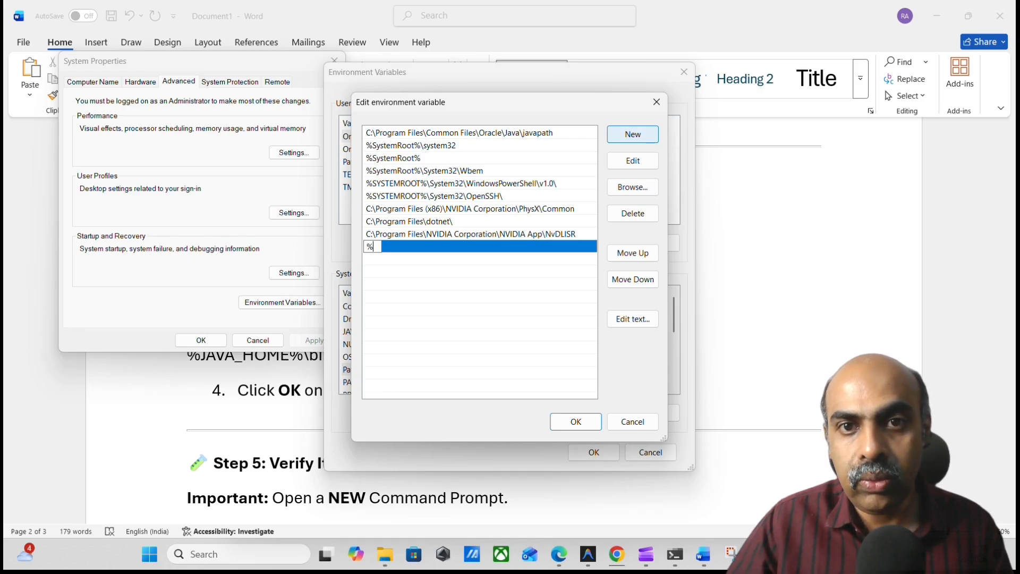
text(h)
key(BackSpace)
text(J)
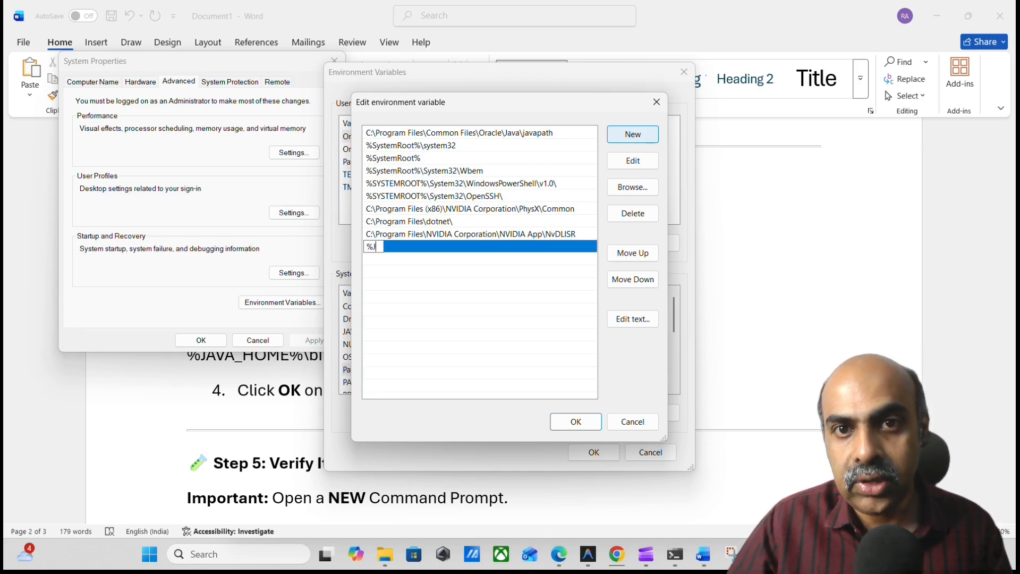
text(AVA)
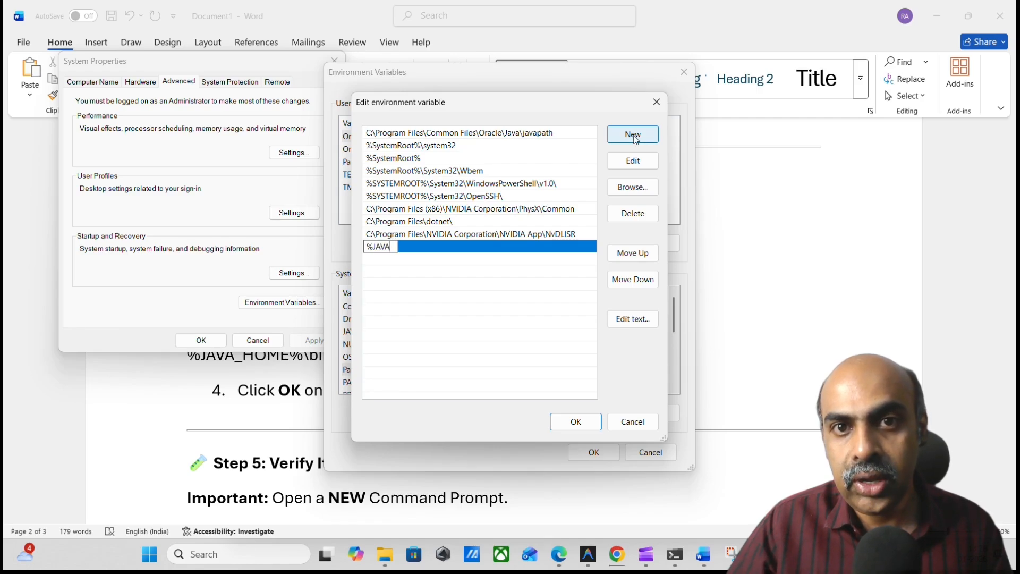
text(_)
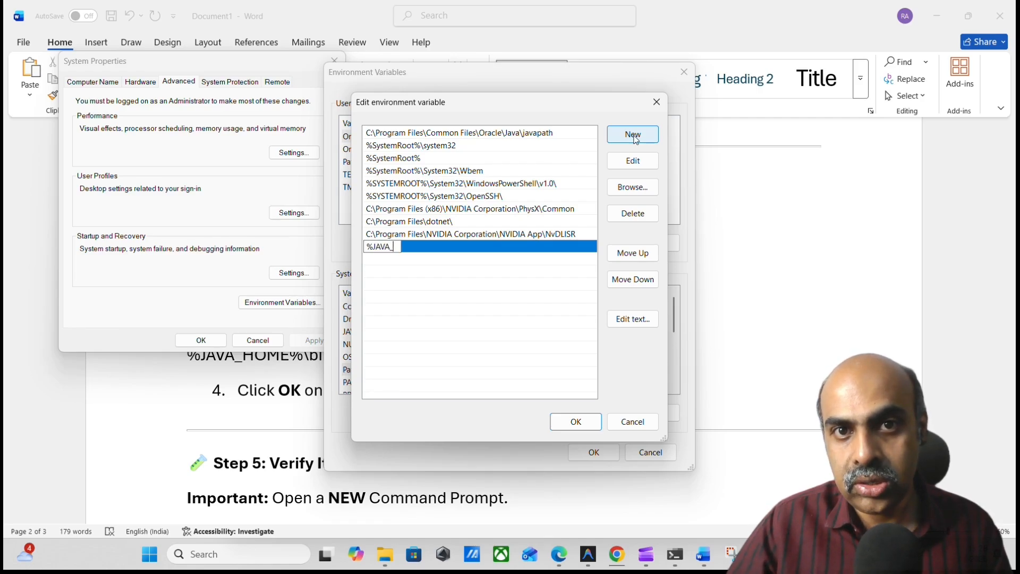
text(HOME%)
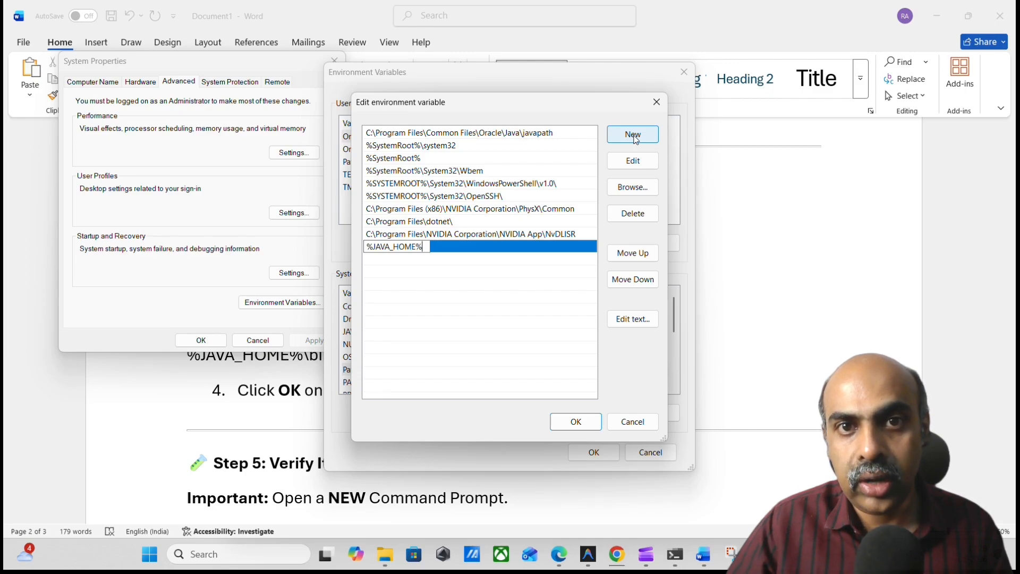
text(\bin)
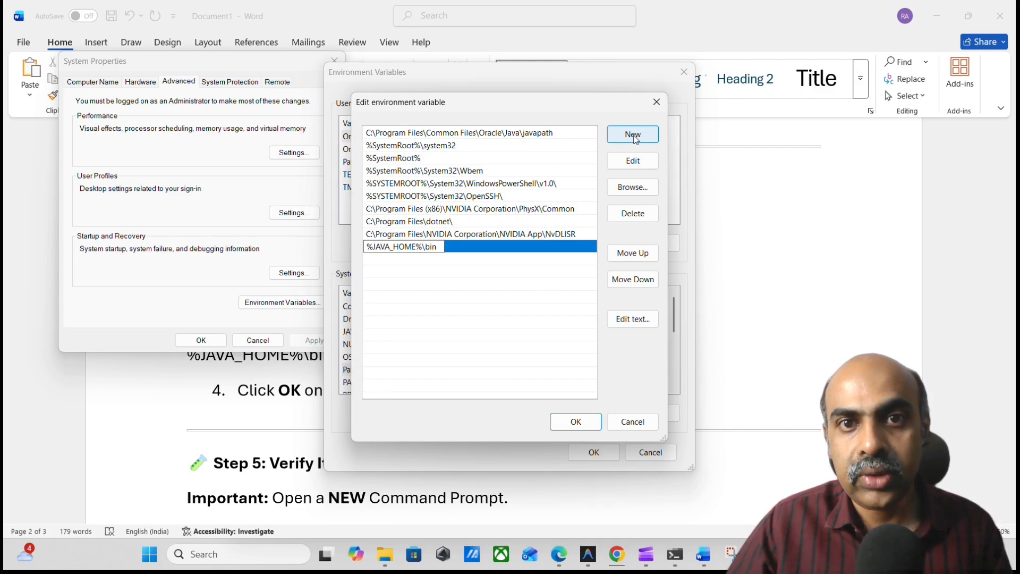
click(550, 302)
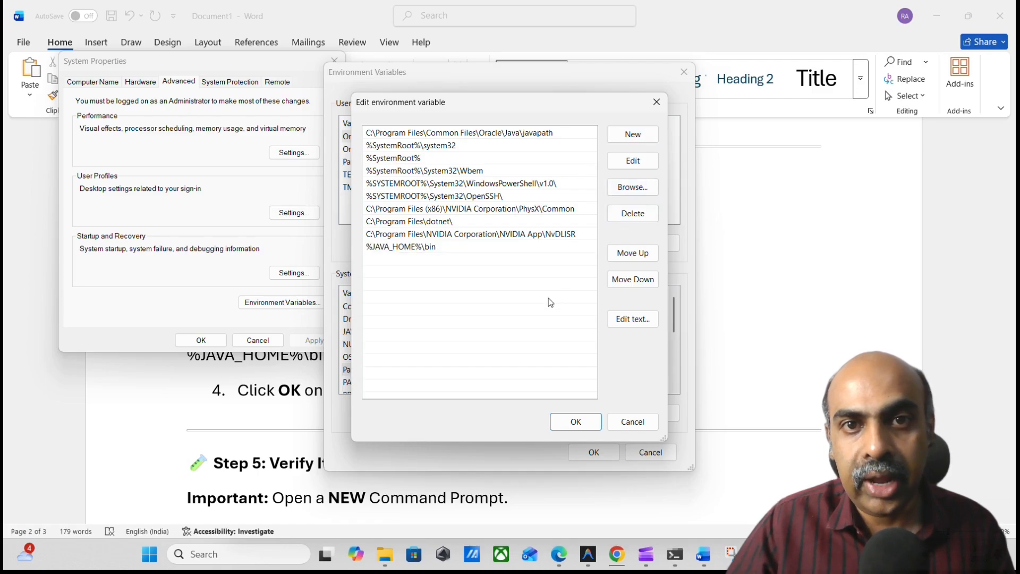
click(481, 247)
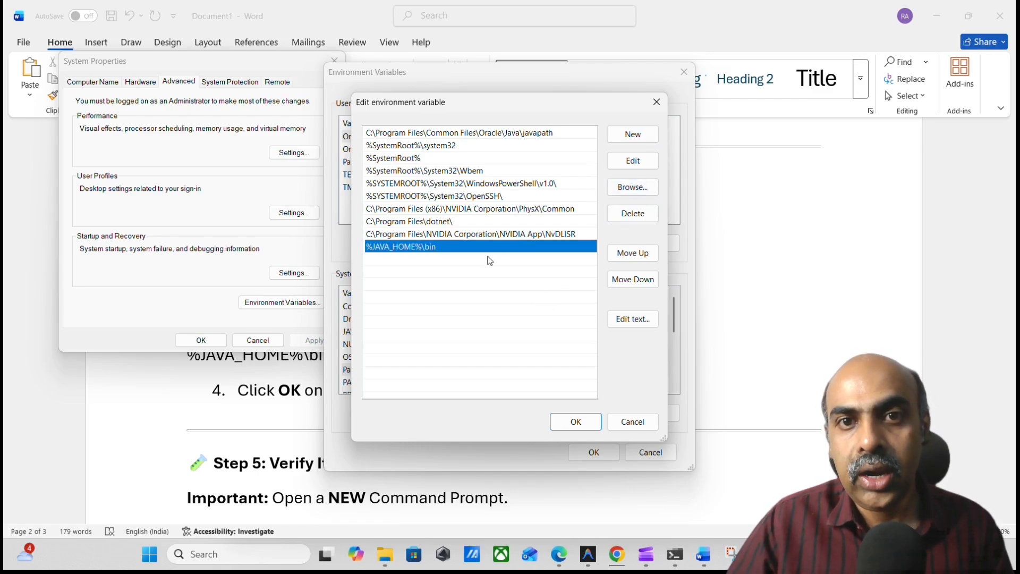
click(576, 428)
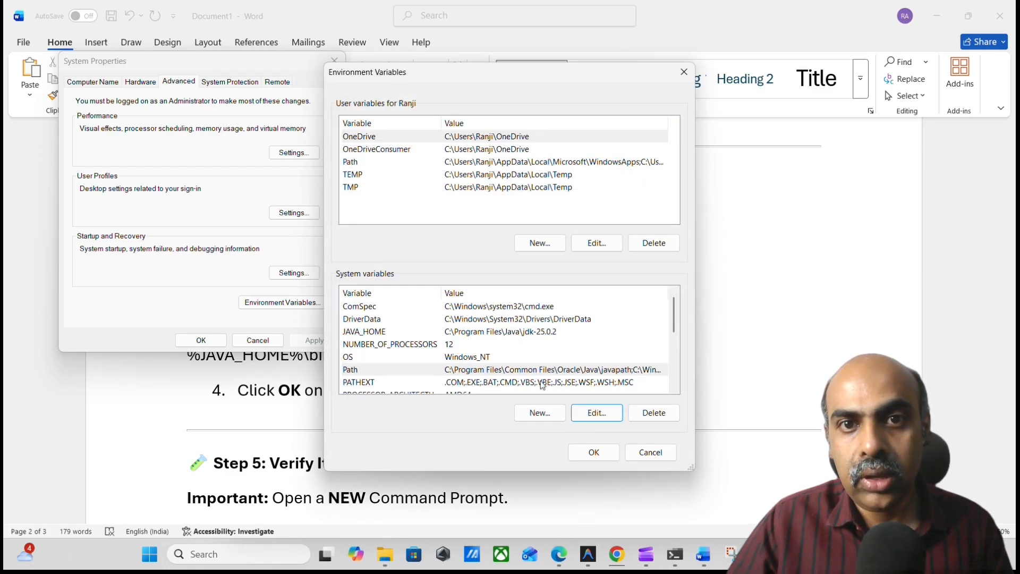
click(592, 455)
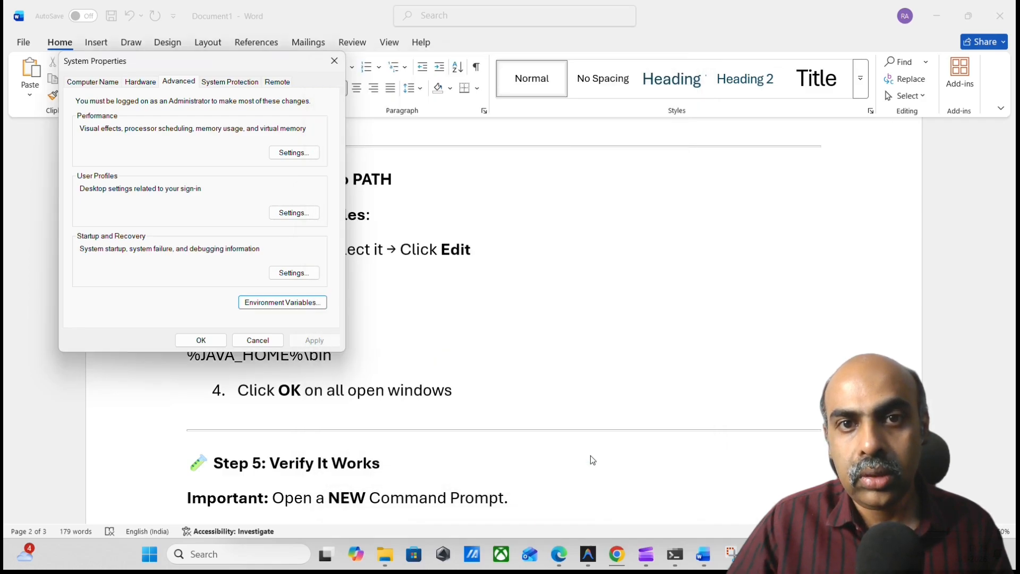
click(200, 340)
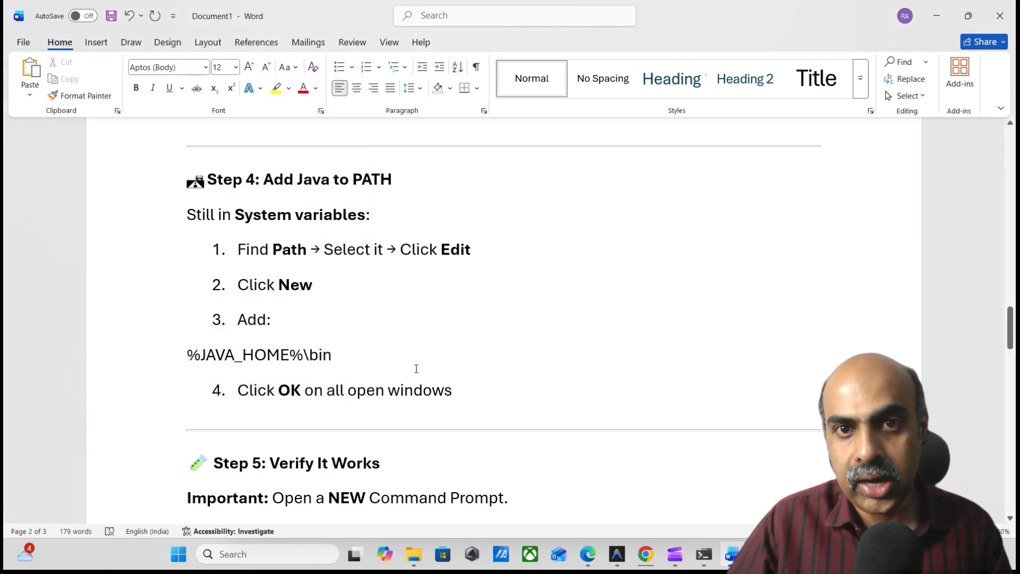
Open a new Command Prompt window and place it beside the Step 5 verification instructions in the Word document.
scroll(417, 369, down, 1)
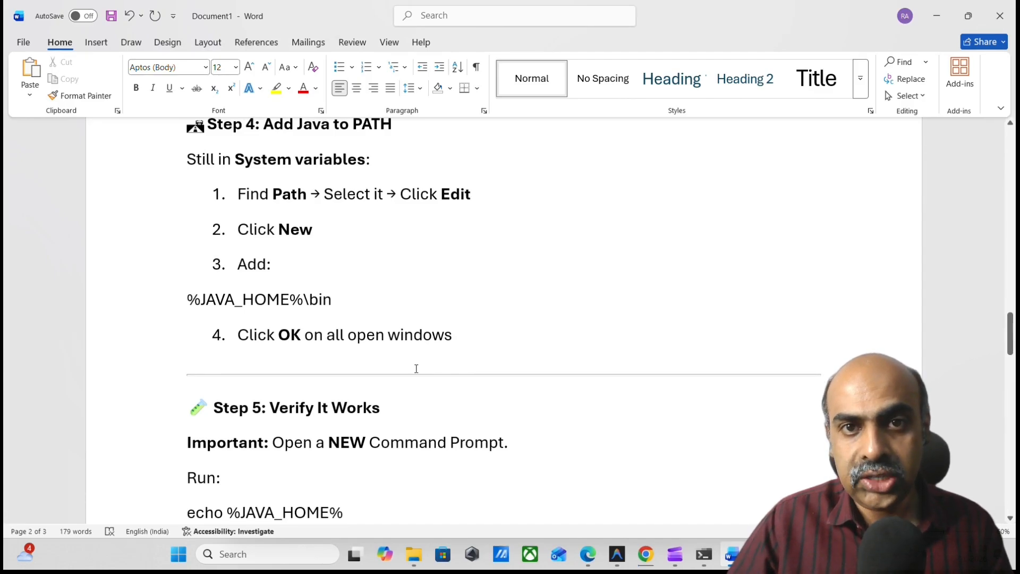
scroll(417, 369, down, 3)
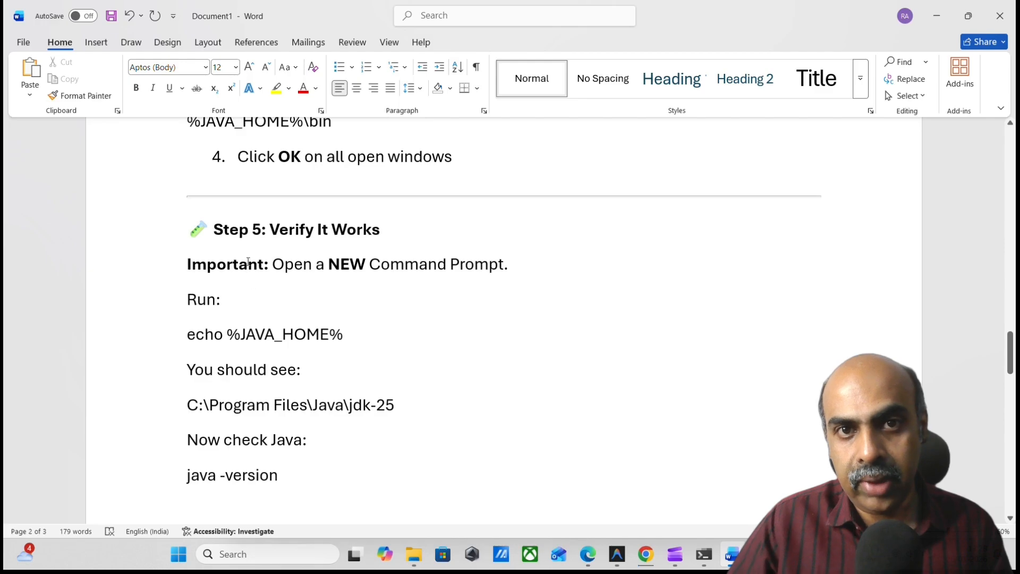
scroll(314, 289, down, 1)
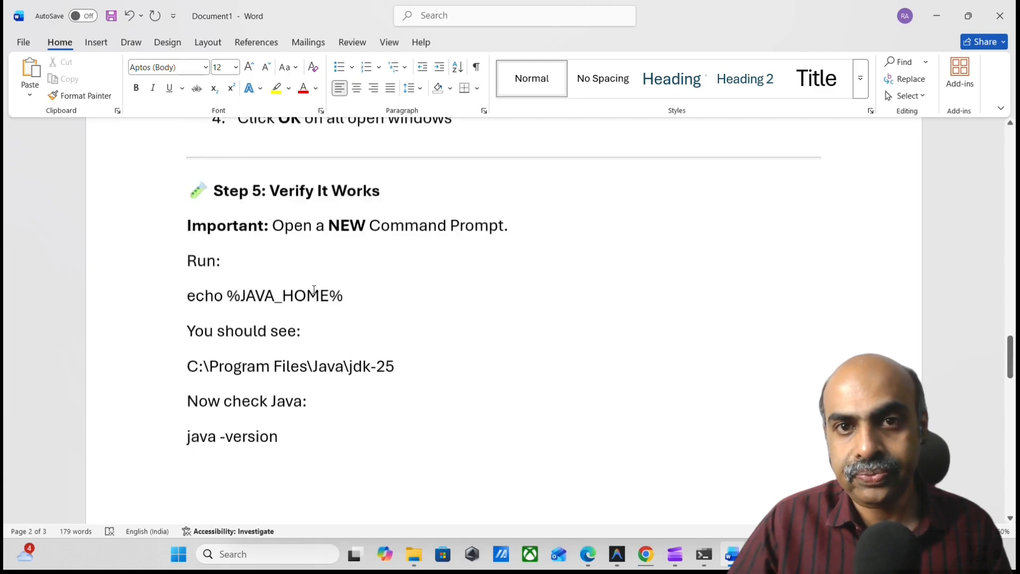
click(274, 558)
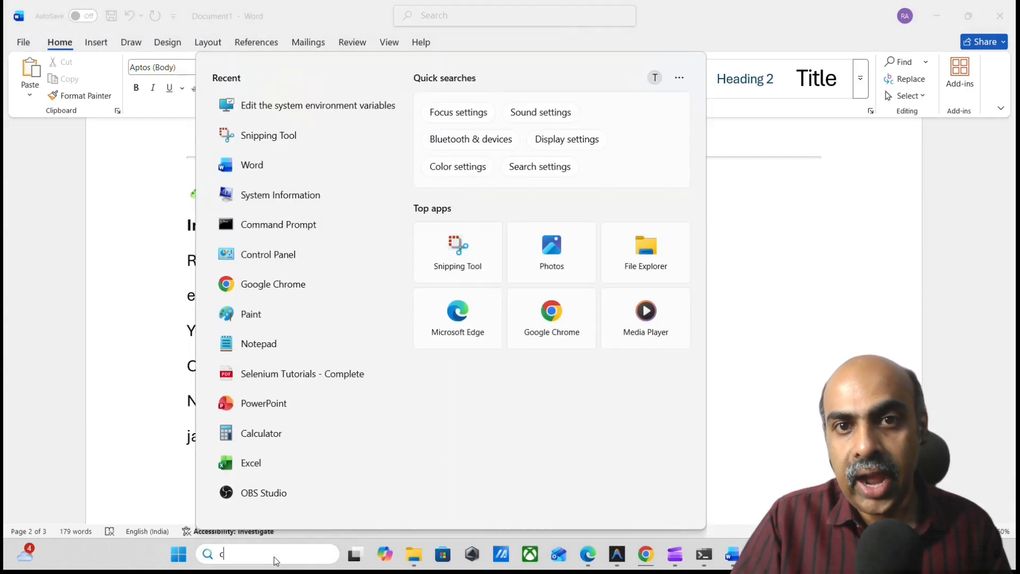
text(cmd)
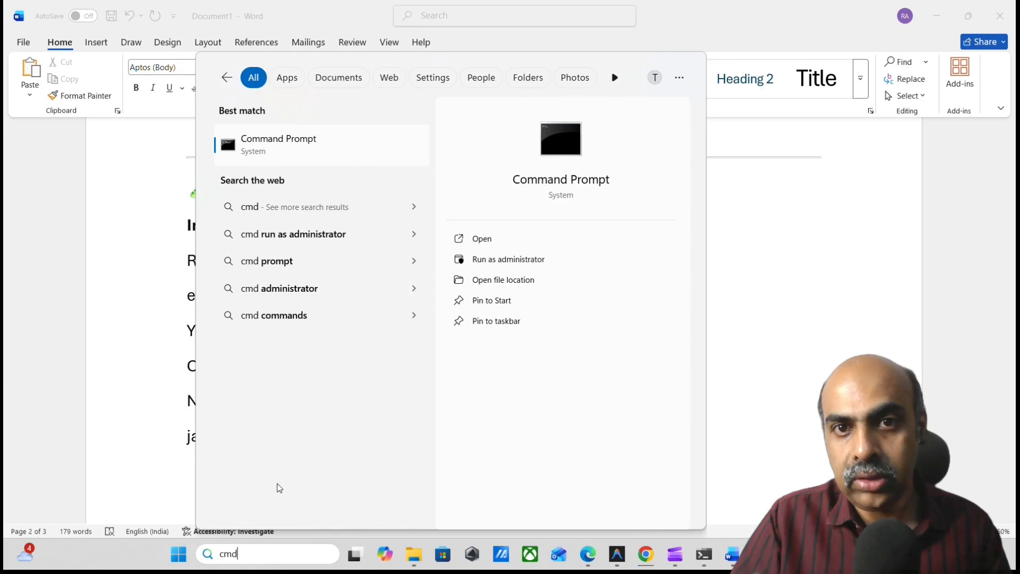
click(306, 159)
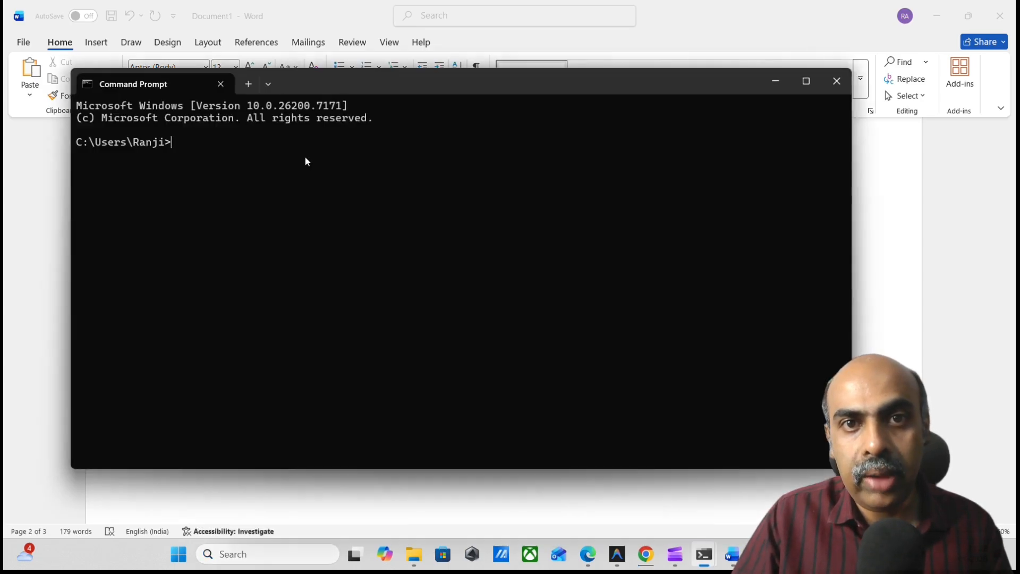
drag(391, 83, 709, 97)
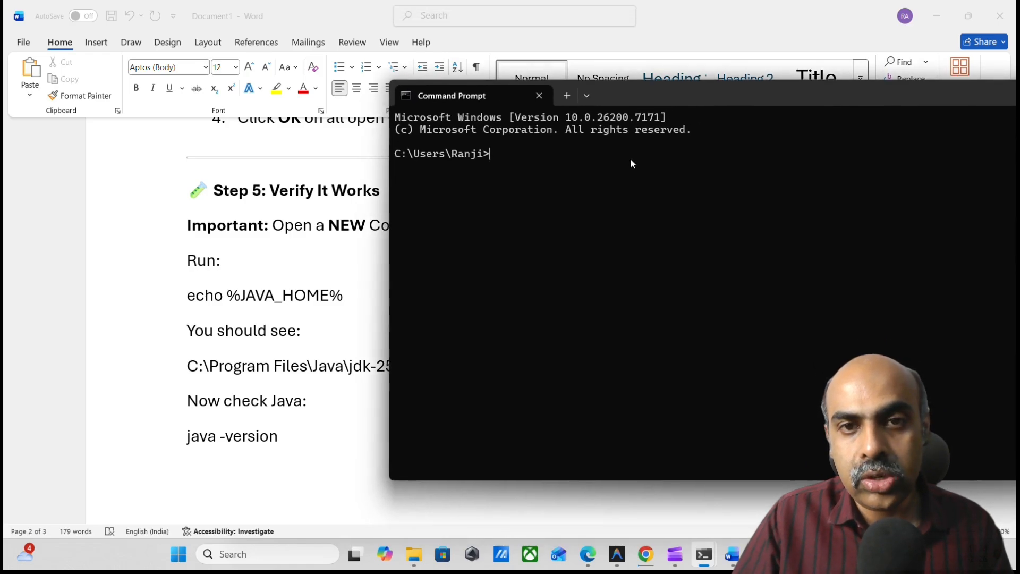
Run echo %JAVA_HOME% in Command Prompt and check the JDK path that the variable returns.
text(ech)
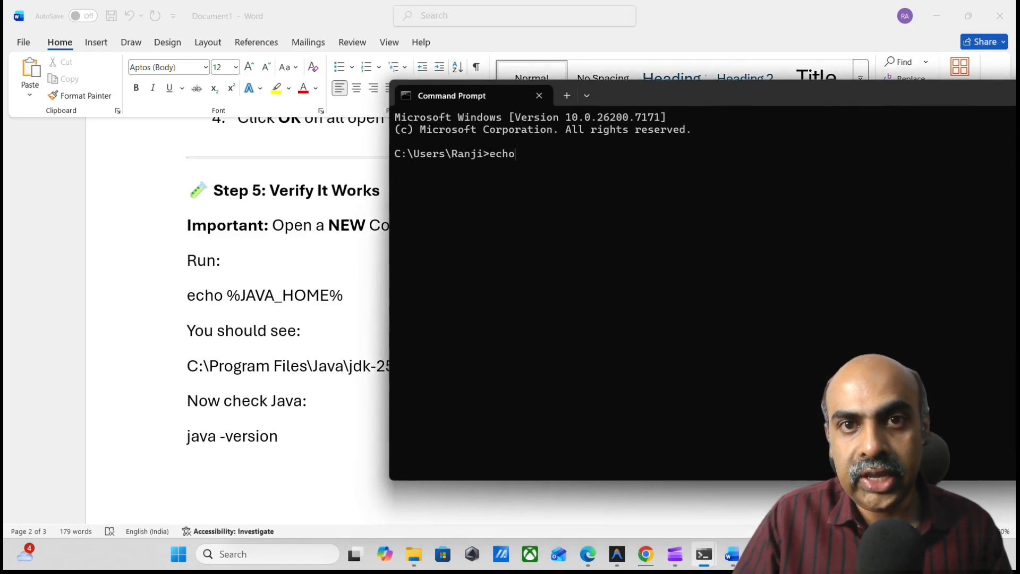
text(o )
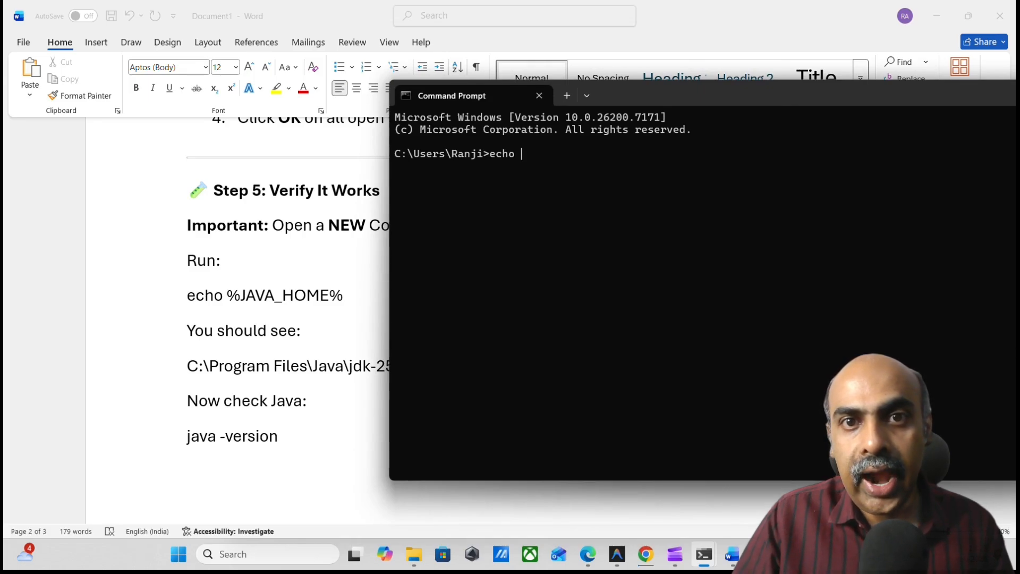
text(%JA)
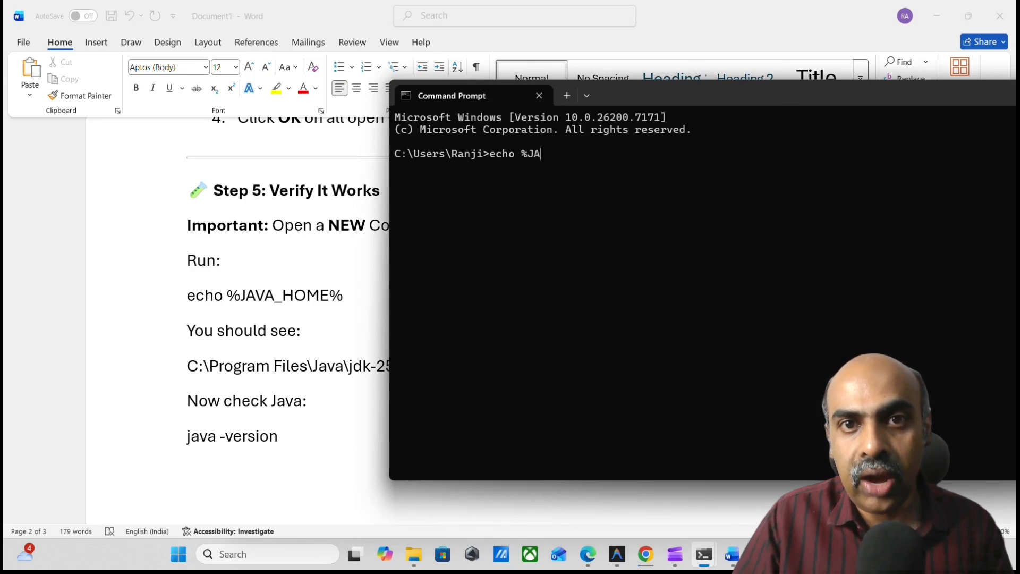
text(VA_HO)
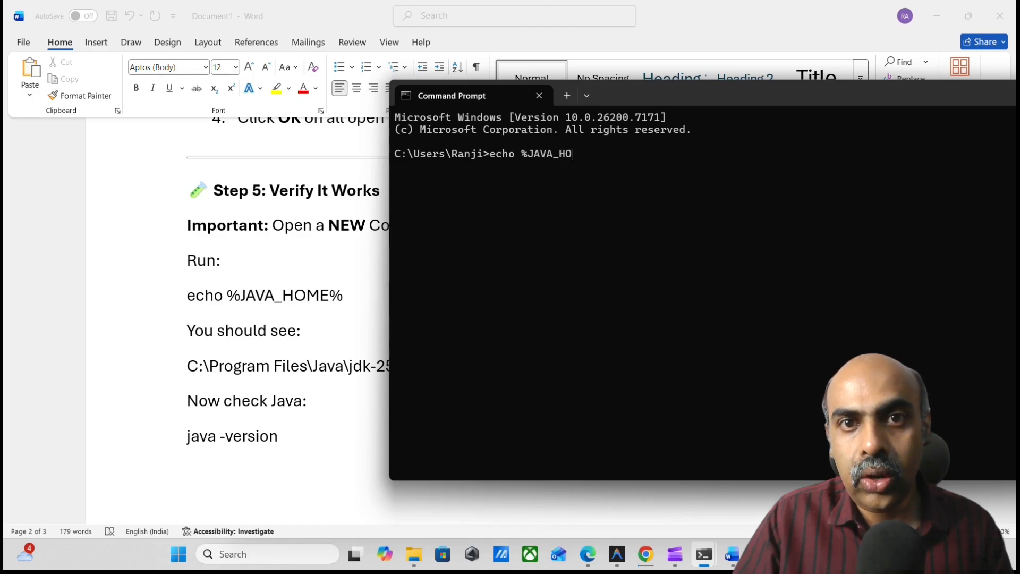
text(ME%)
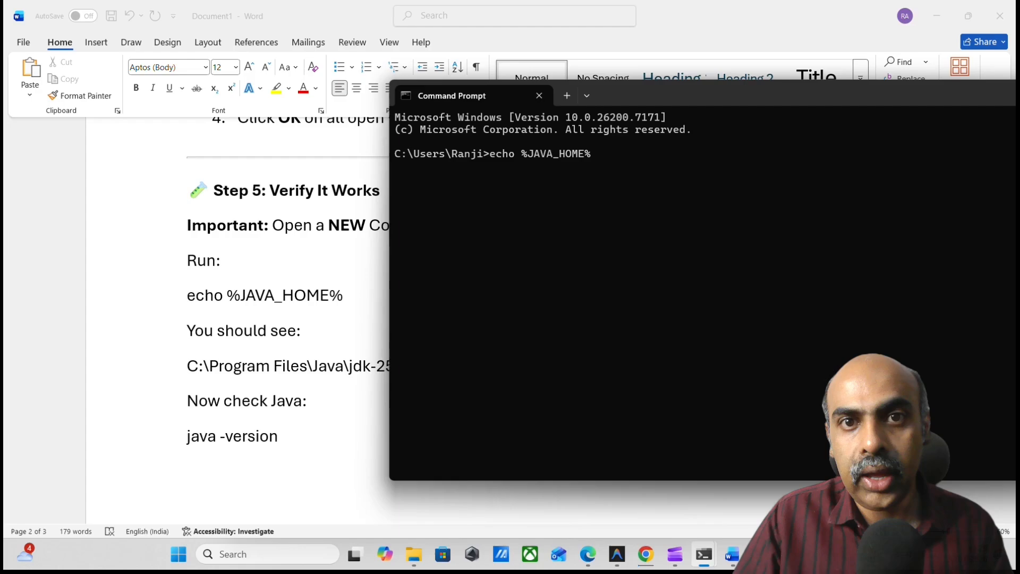
key(Return)
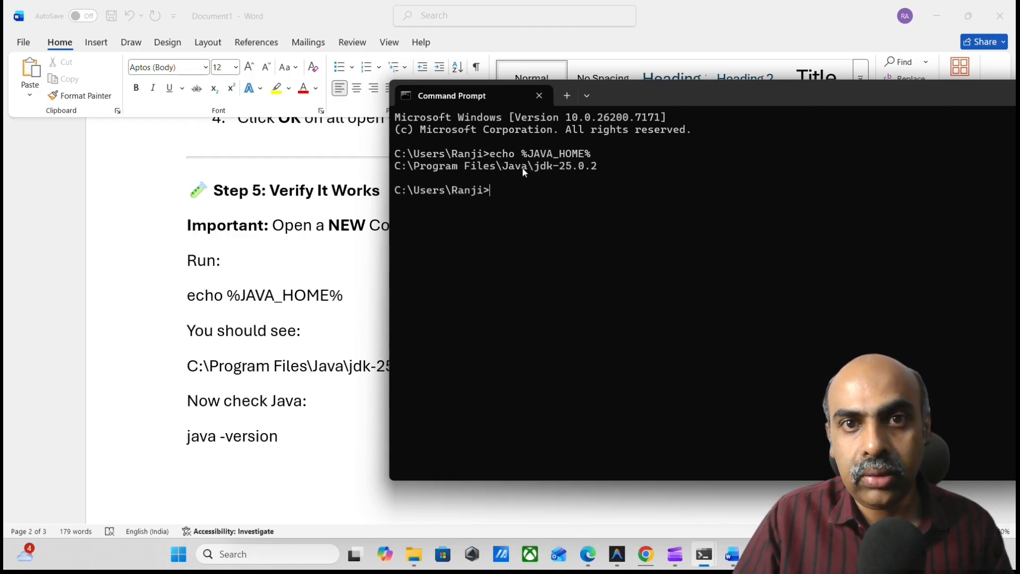
drag(400, 166, 602, 171)
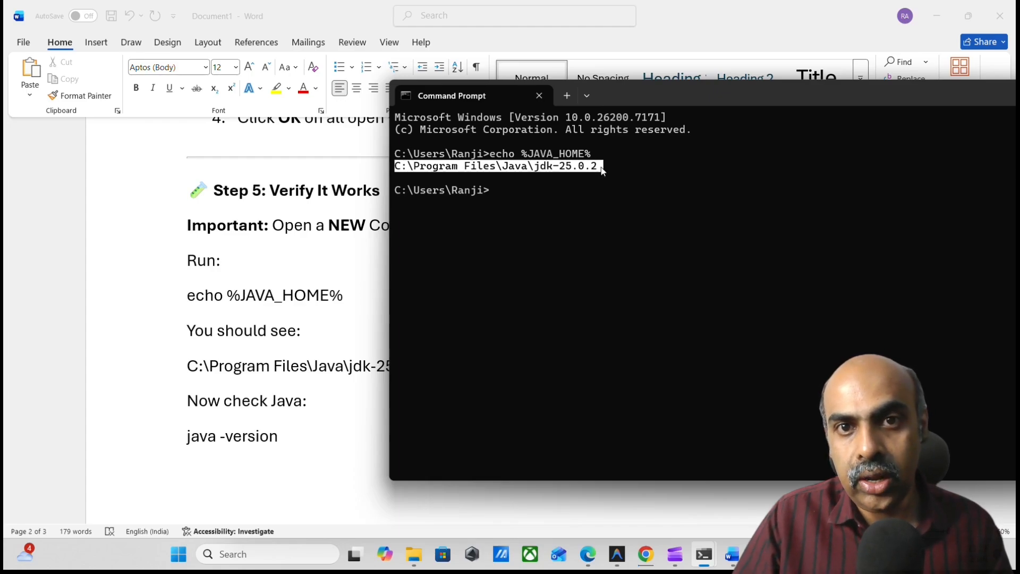
click(522, 204)
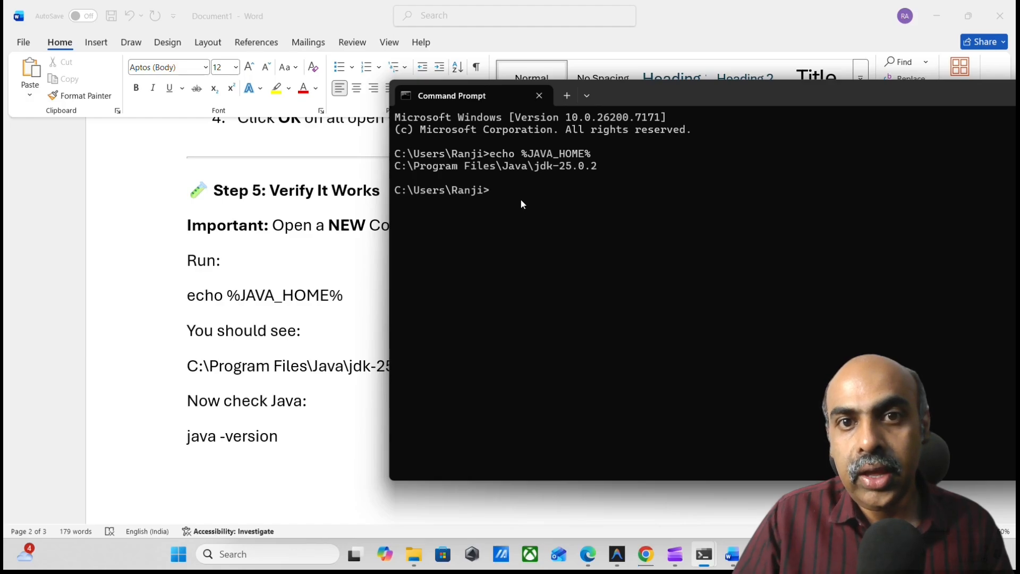
Run java -version in Command Prompt and check the installed Java version details.
text(java )
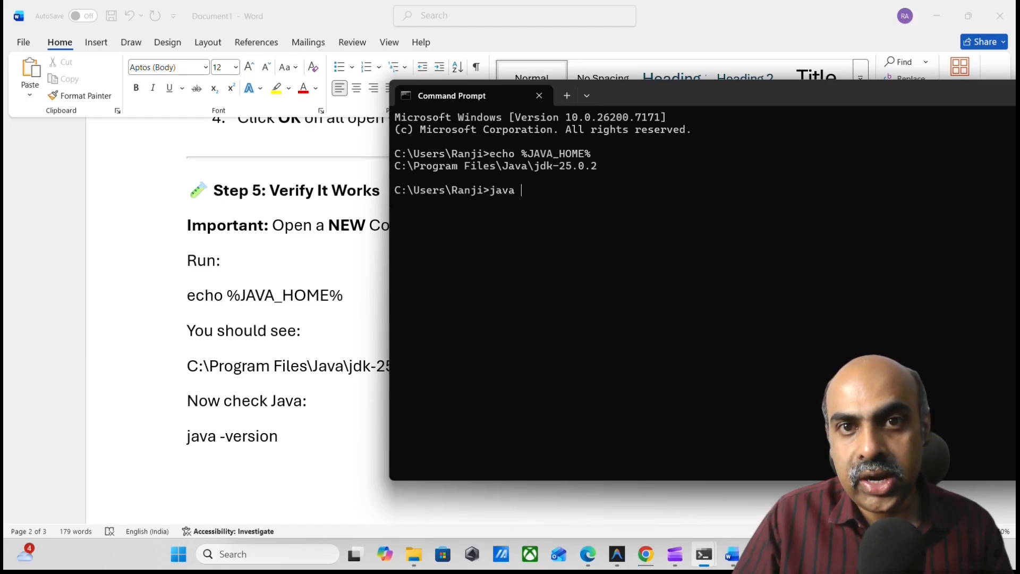
text(-version)
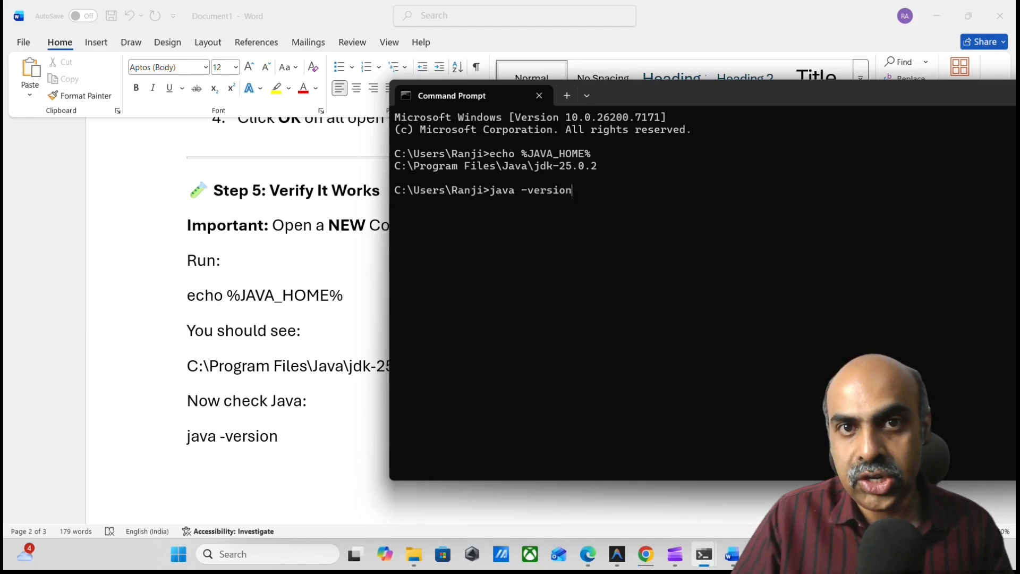
key(Return)
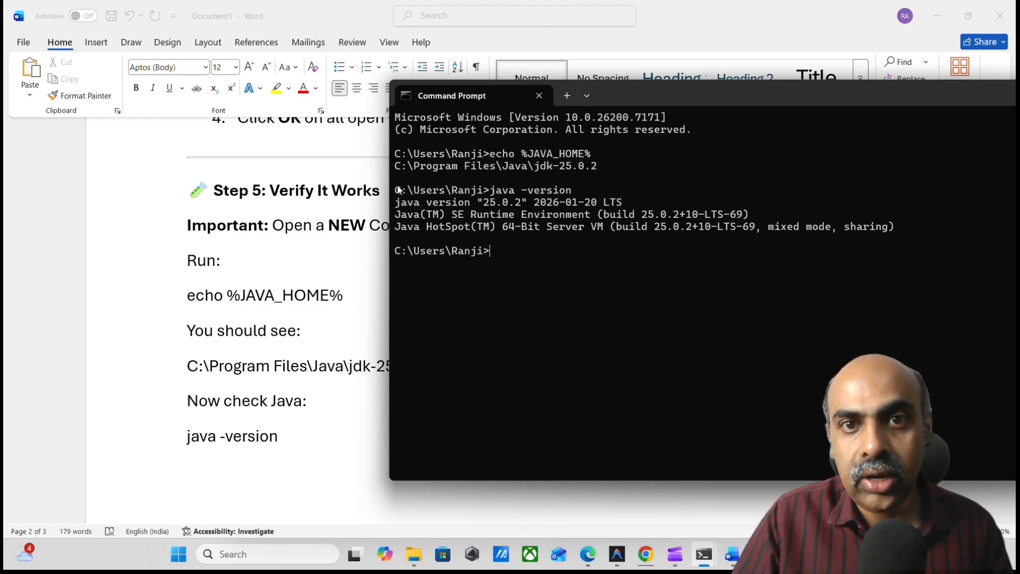
drag(393, 188, 899, 232)
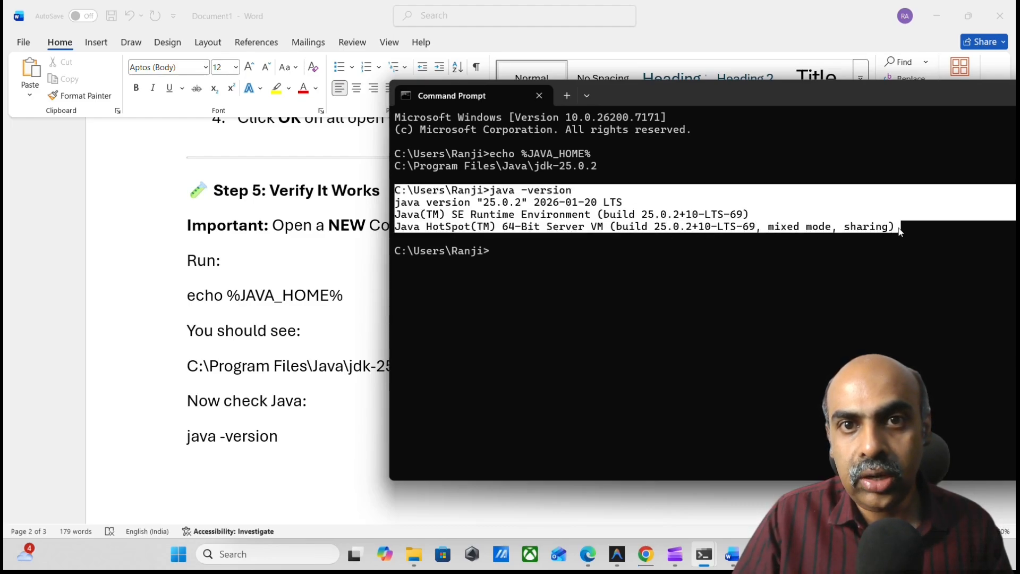
click(549, 248)
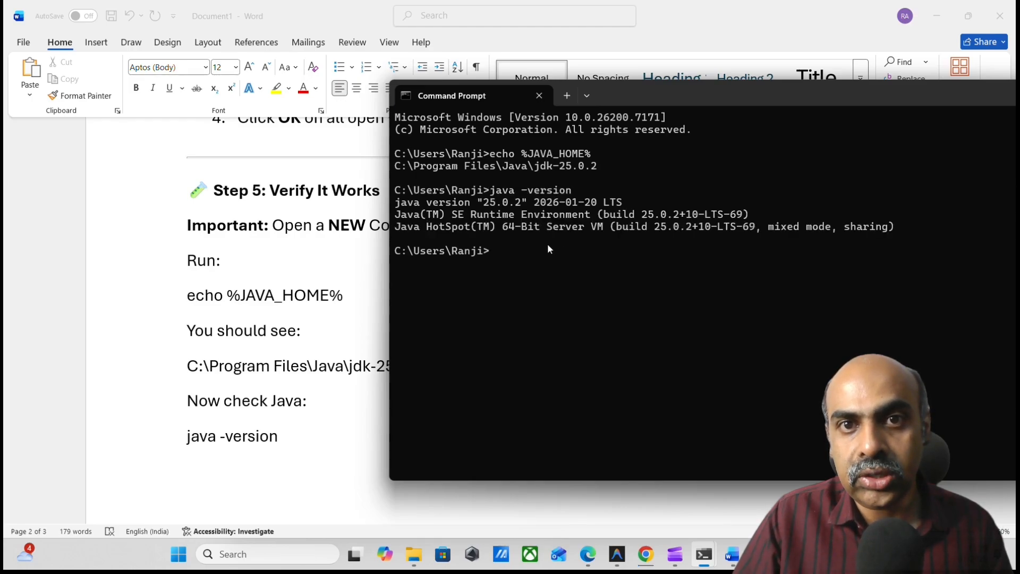
Run javac to check that the Java compiler is available, and reposition the Command Prompt window fully on screen.
text(javac)
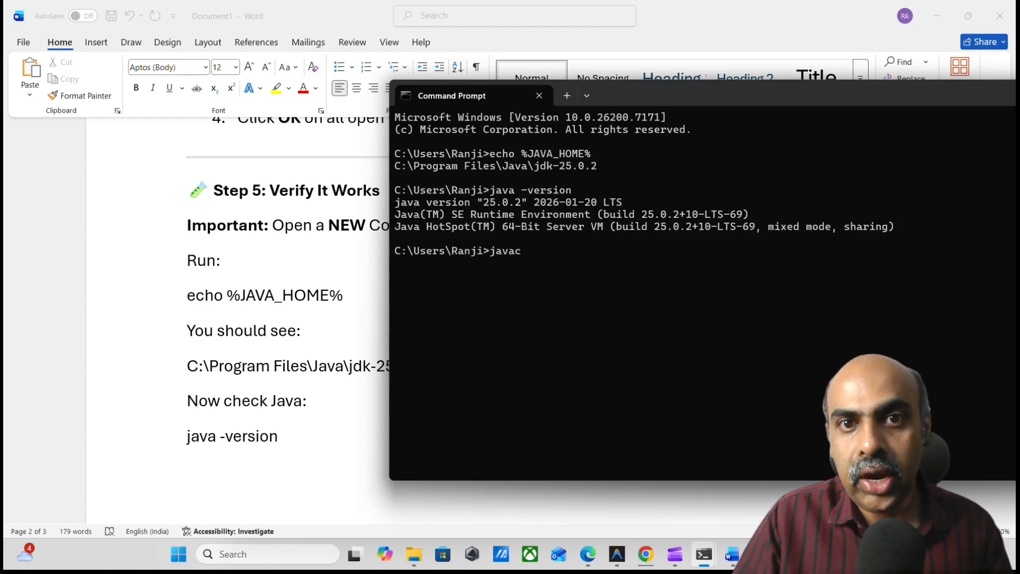
key(Return)
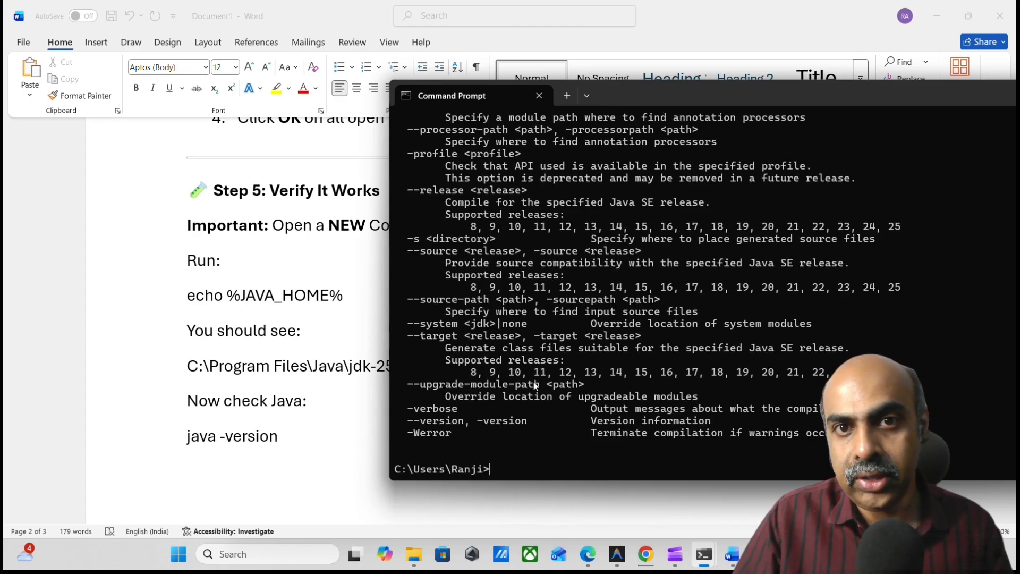
drag(709, 85, 512, 85)
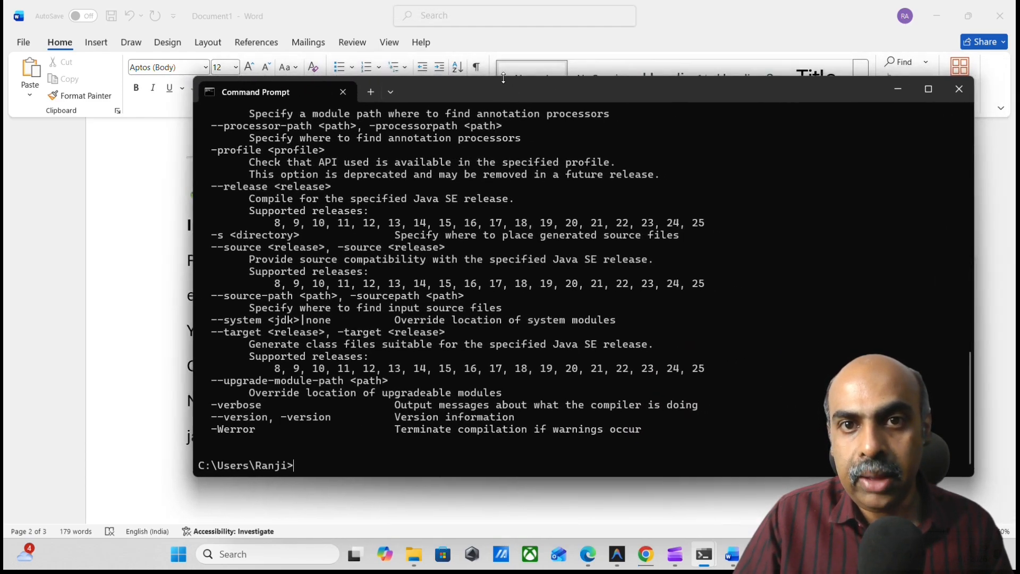
click(461, 21)
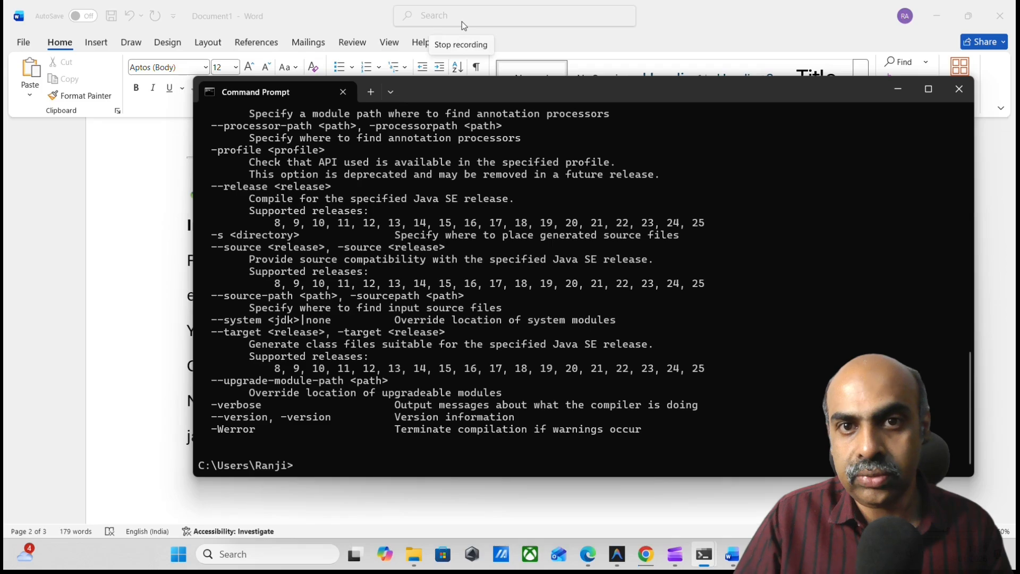